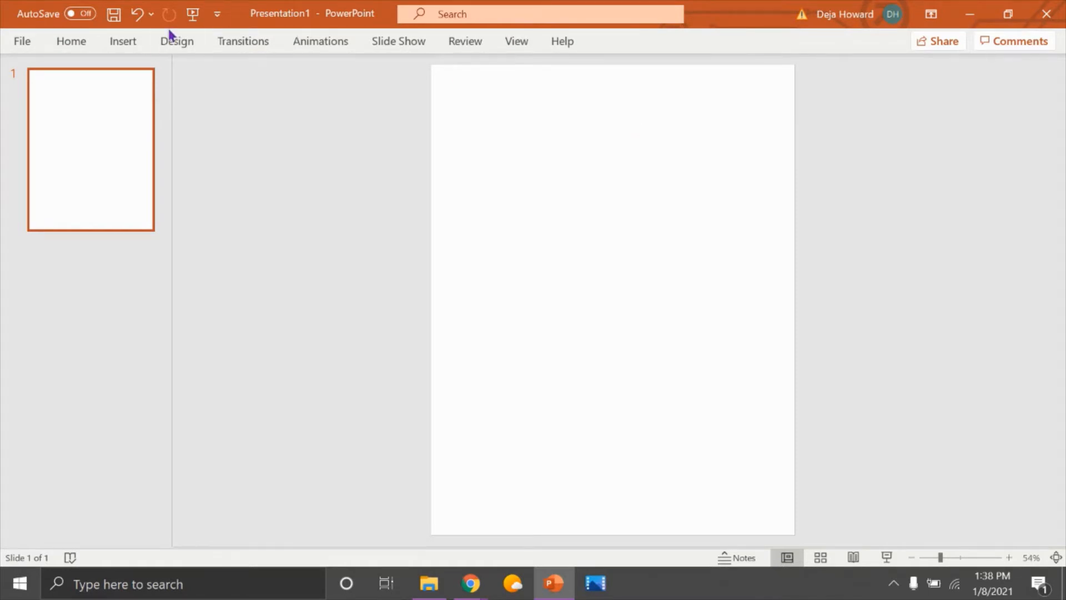
# Step: Draw a rectangle that nearly fills the blank page, leaving a narrow margin on all sides
pyautogui.click(121, 43)
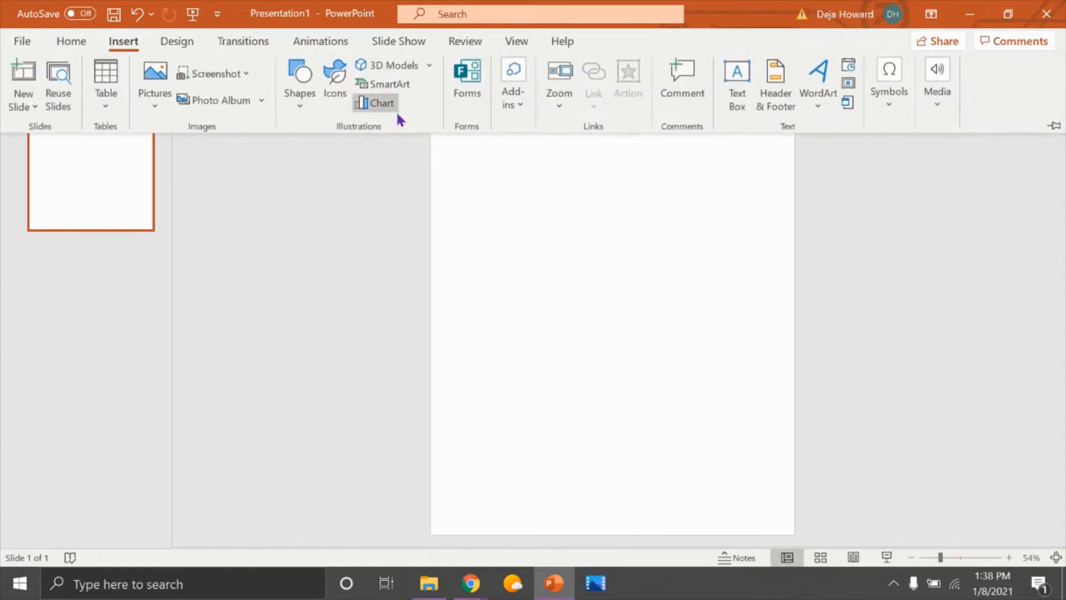
pyautogui.click(299, 83)
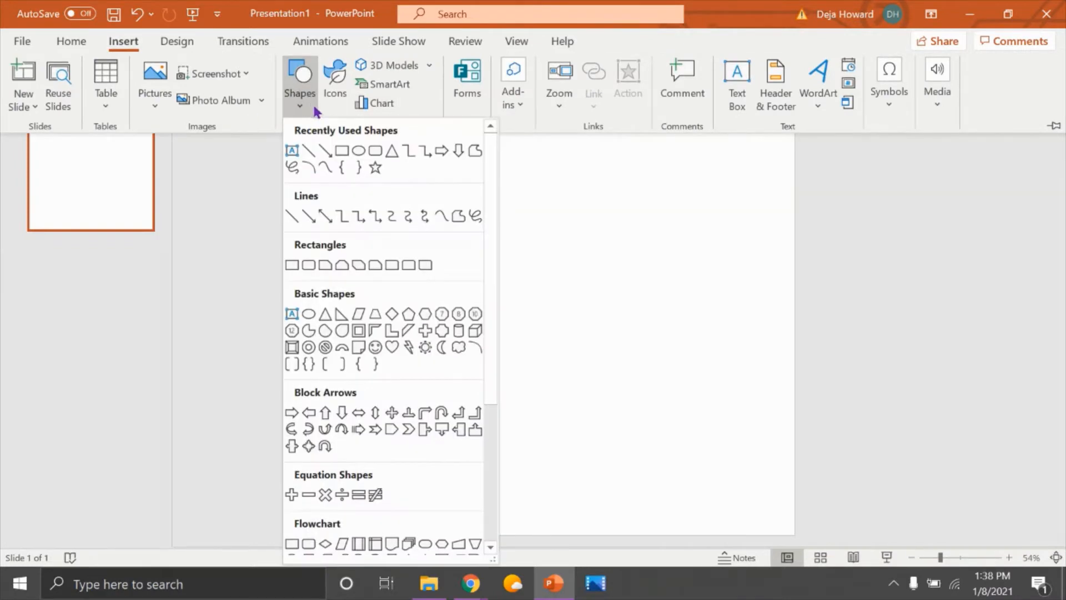
pyautogui.click(341, 145)
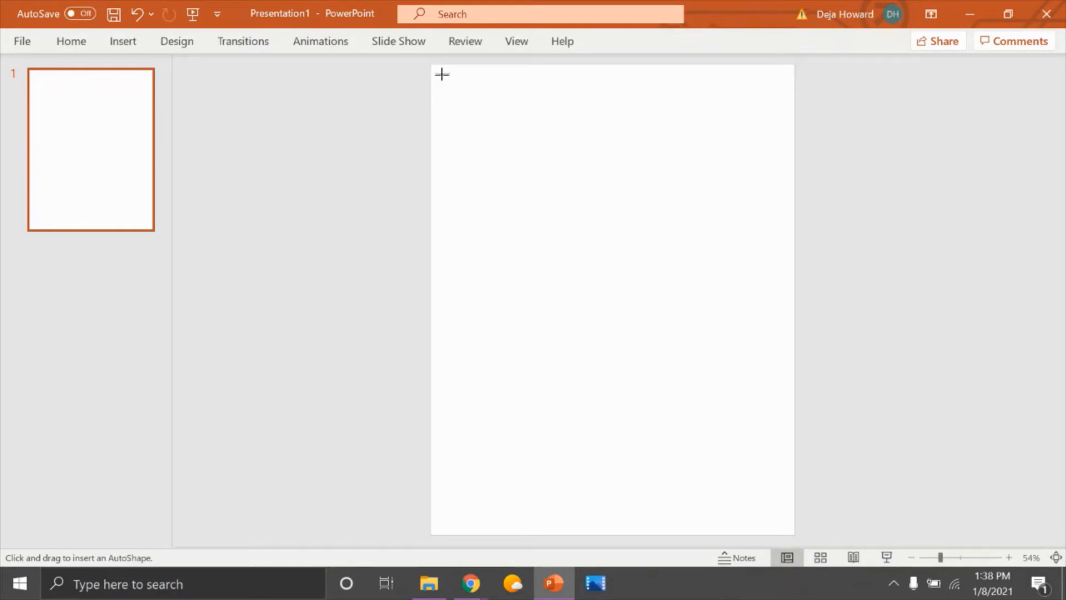
pyautogui.moveTo(442, 74); pyautogui.dragTo(781, 523)
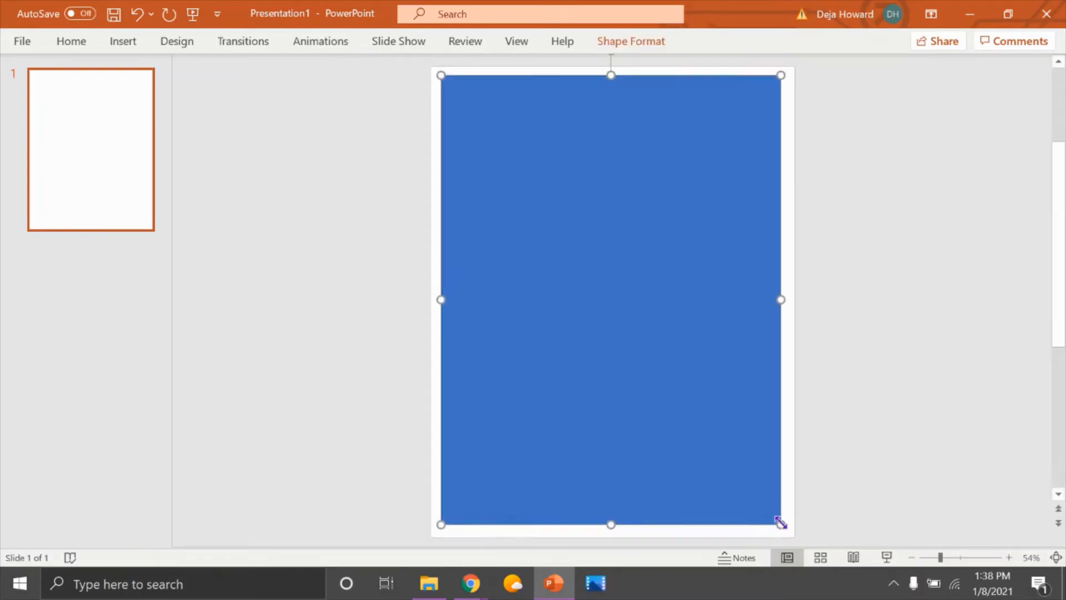
# Step: Give the page-sized rectangle a black outline and no fill
pyautogui.rightClick(702, 383)
pyautogui.click(793, 37)
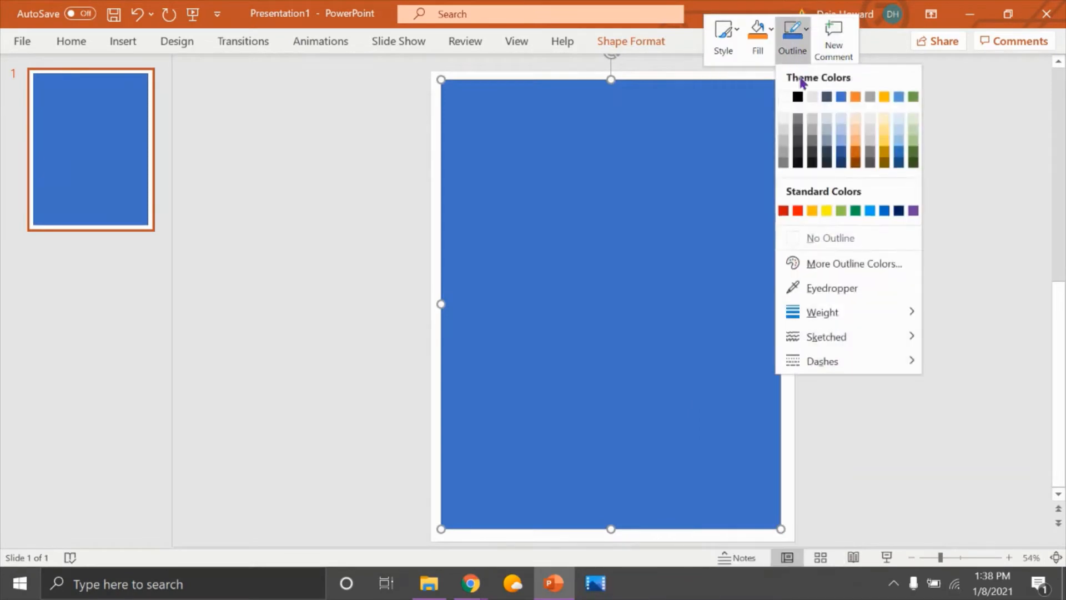
pyautogui.click(798, 98)
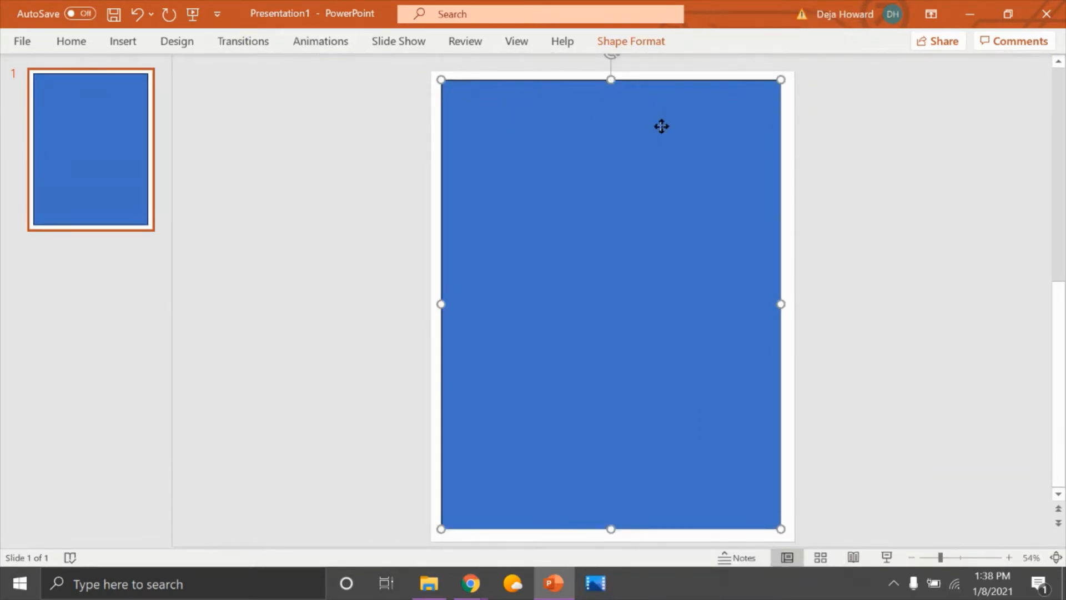
pyautogui.rightClick(662, 80)
pyautogui.click(722, 54)
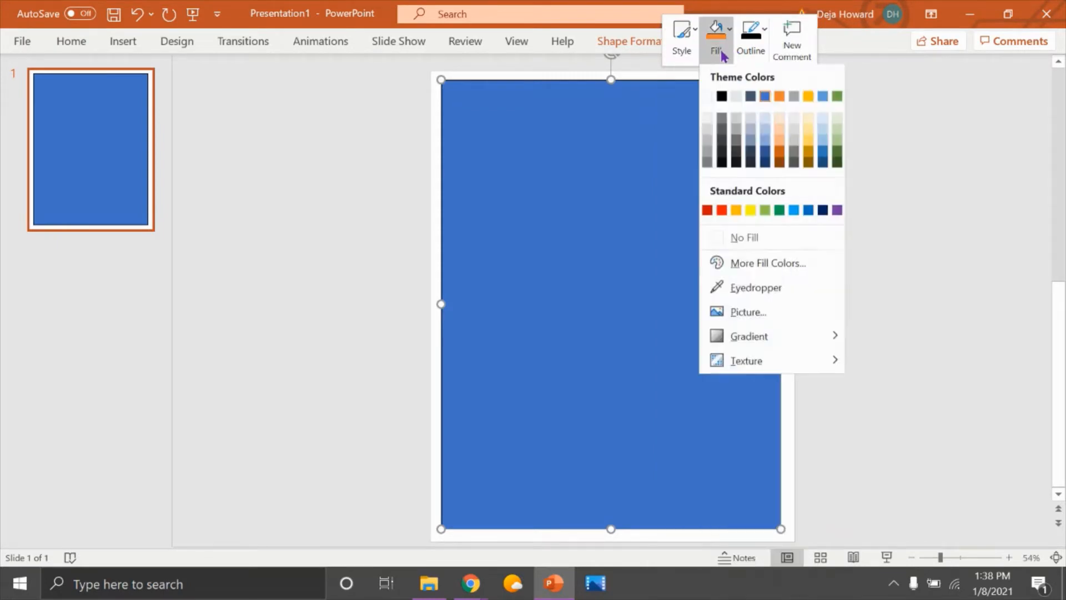
pyautogui.click(736, 237)
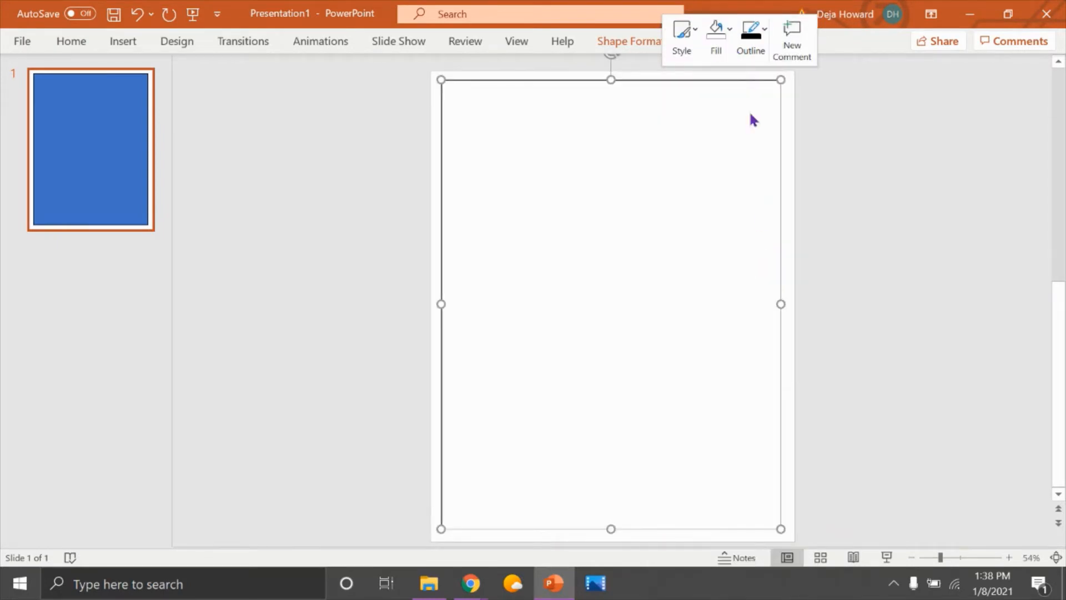
# Step: Set the rectangle's outline weight to 3 pt
pyautogui.click(750, 56)
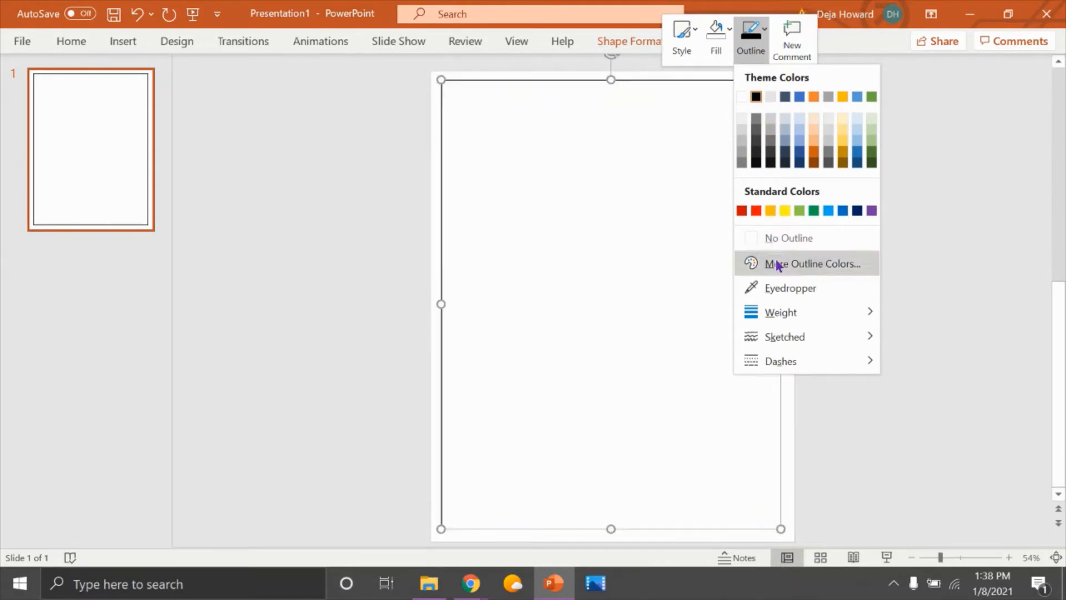
pyautogui.moveTo(797, 312)
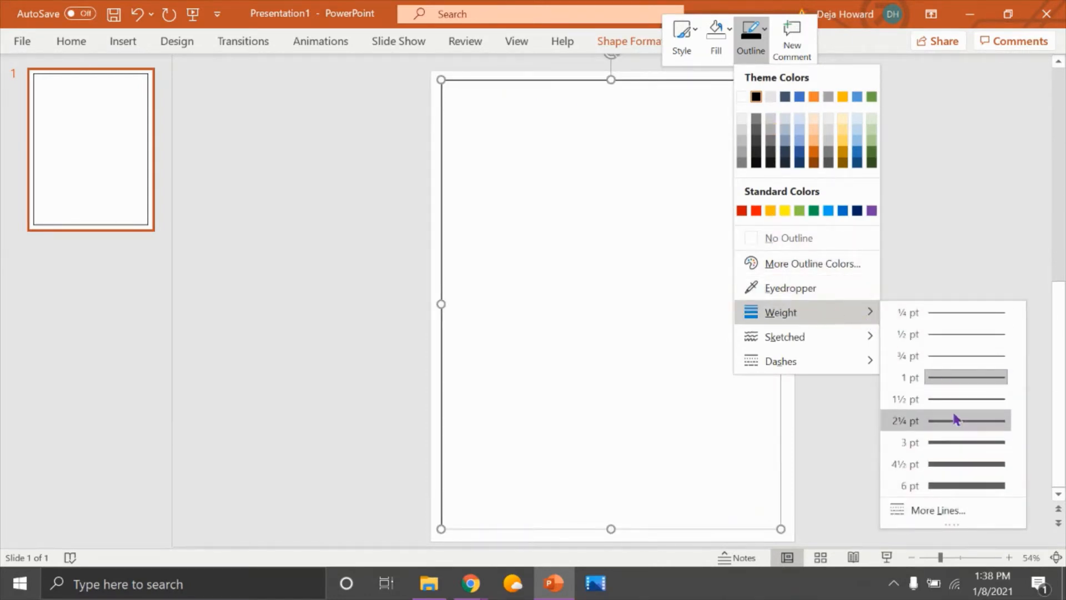
pyautogui.click(948, 443)
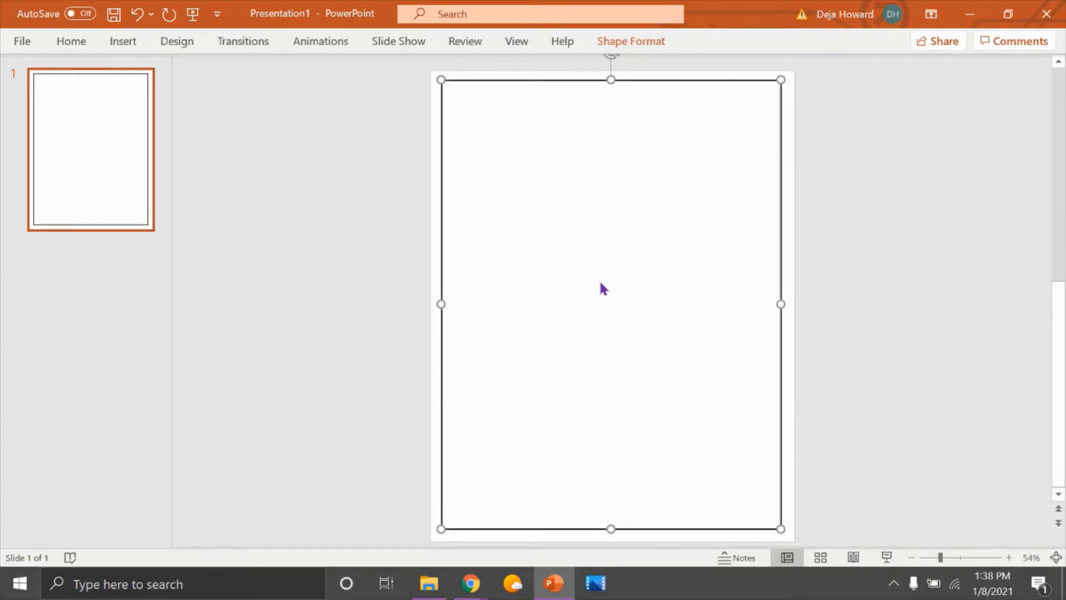
# Step: Duplicate the border rectangle and shrink the copy so it sits just inside the original
pyautogui.hotkey('ctrl', 'c')
pyautogui.hotkey('ctrl', 'v')
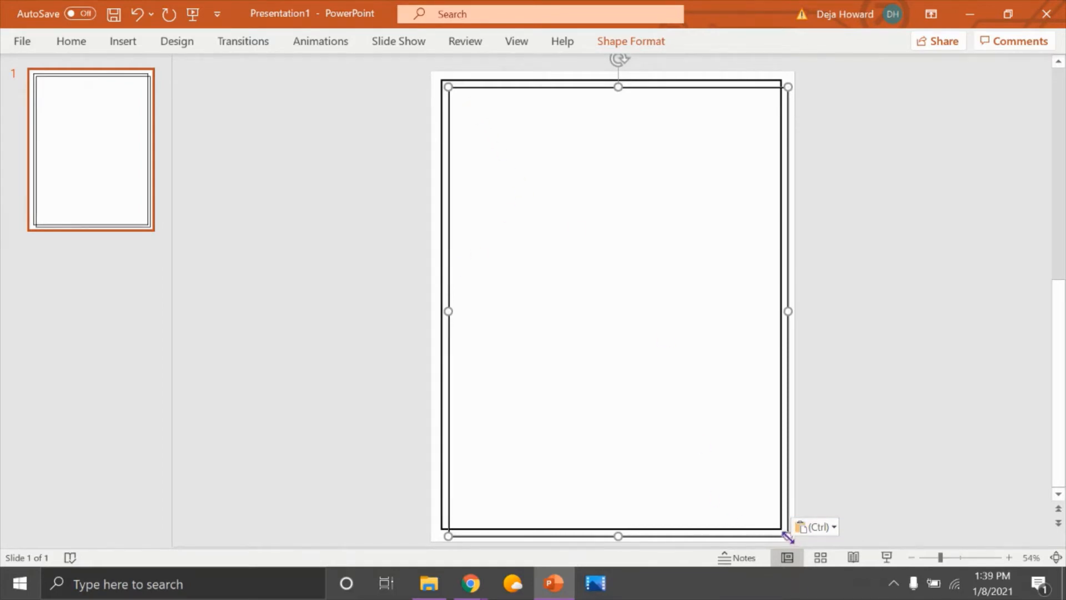
pyautogui.moveTo(785, 535); pyautogui.dragTo(772, 513)
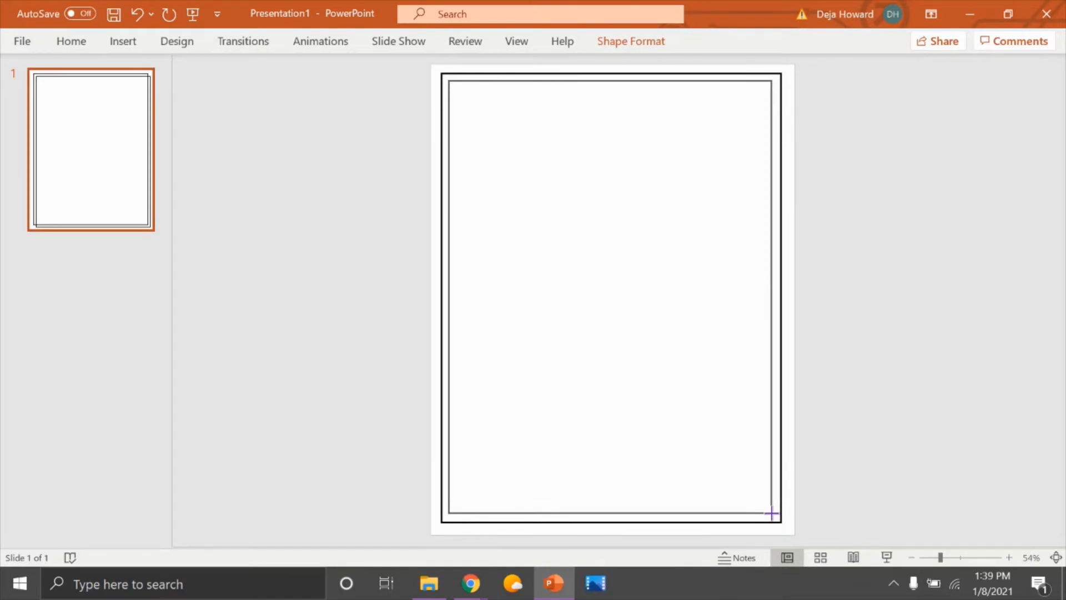
# Step: Change the inner rectangle's outline to the Square Dot dash style
pyautogui.rightClick(712, 87)
pyautogui.click(805, 51)
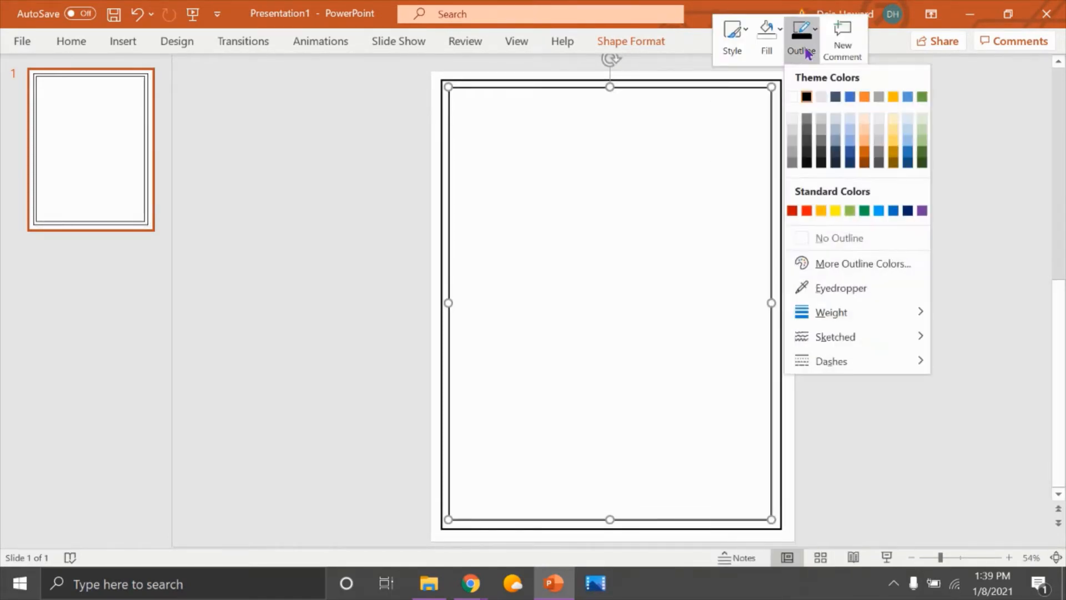
pyautogui.moveTo(885, 370)
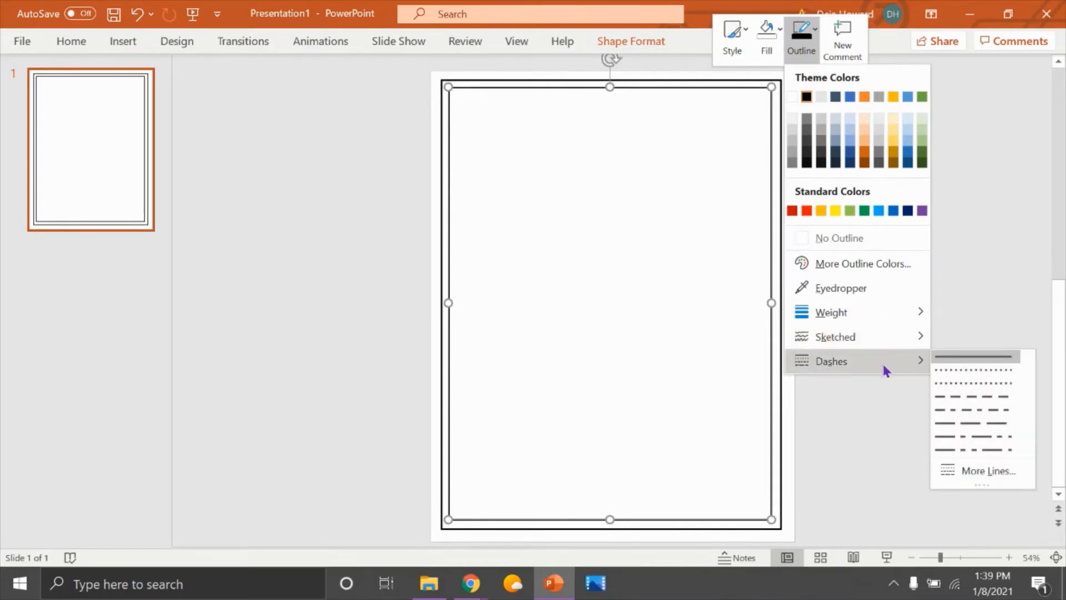
pyautogui.moveTo(898, 340)
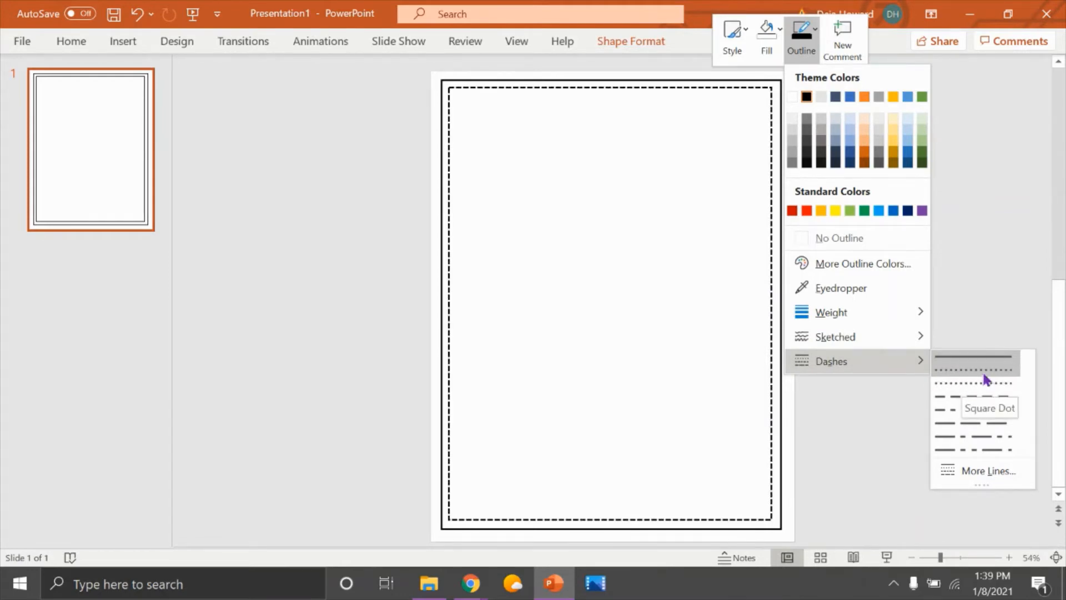
pyautogui.click(988, 384)
pyautogui.click(989, 387)
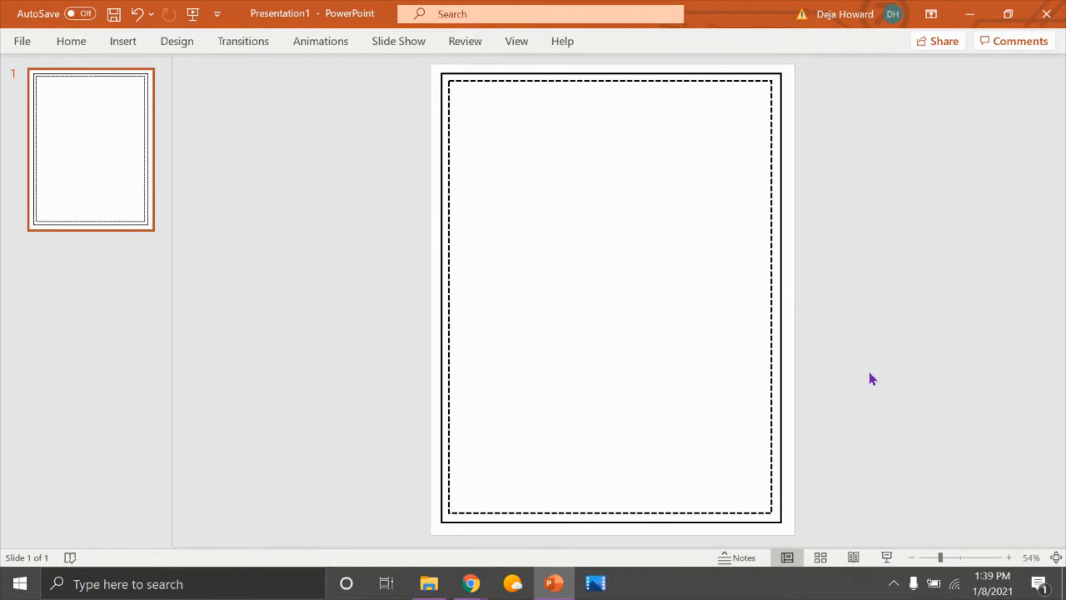
# Step: Apply the slightly wavy sketched line style to the inner dashed border and deselect it
pyautogui.click(449, 157)
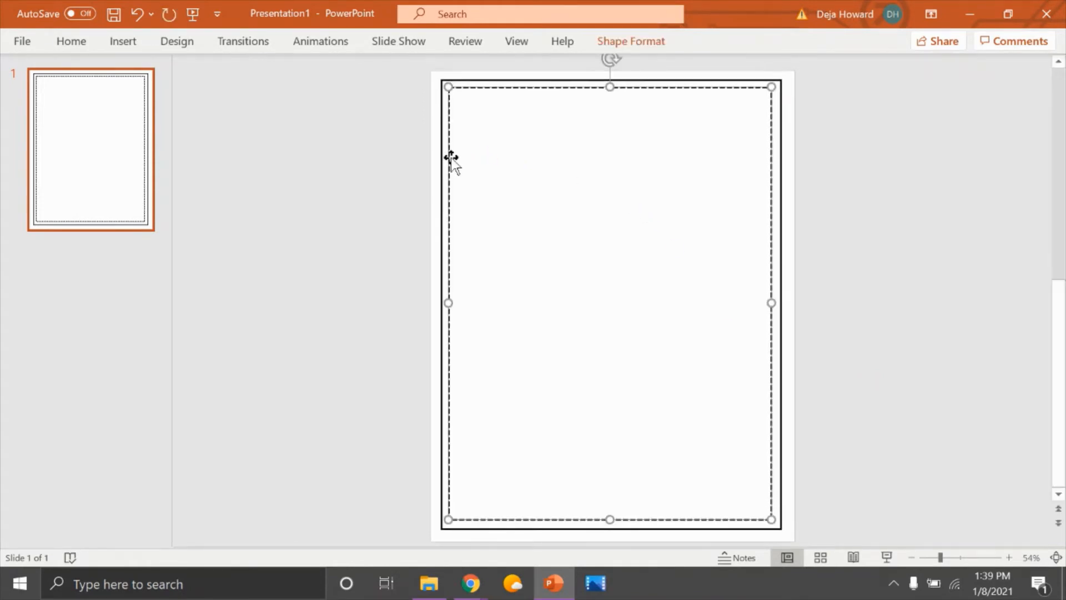
pyautogui.rightClick(452, 160)
pyautogui.click(540, 36)
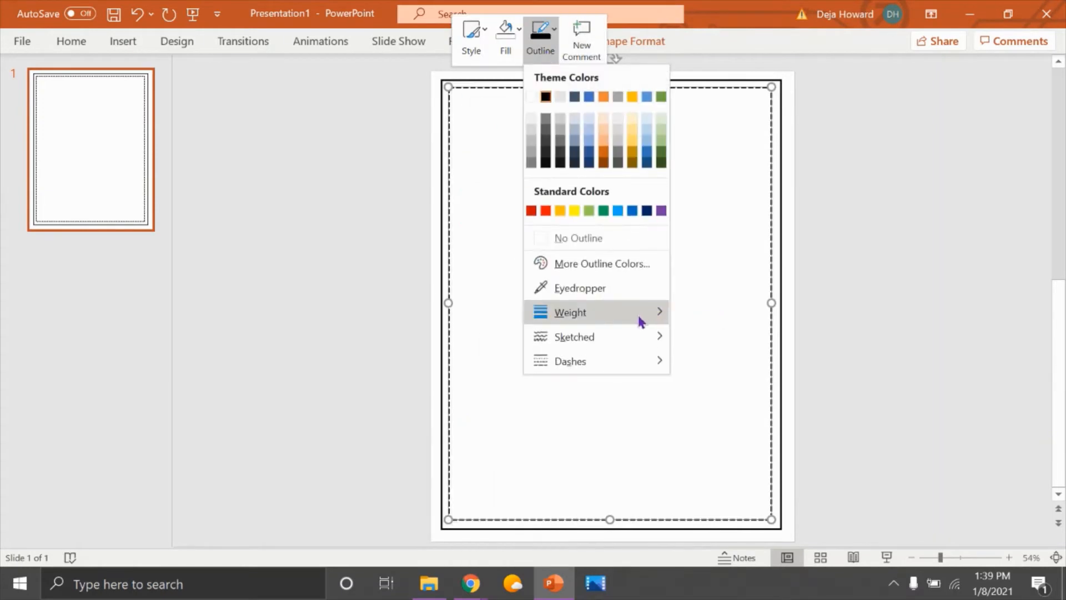
pyautogui.moveTo(631, 345)
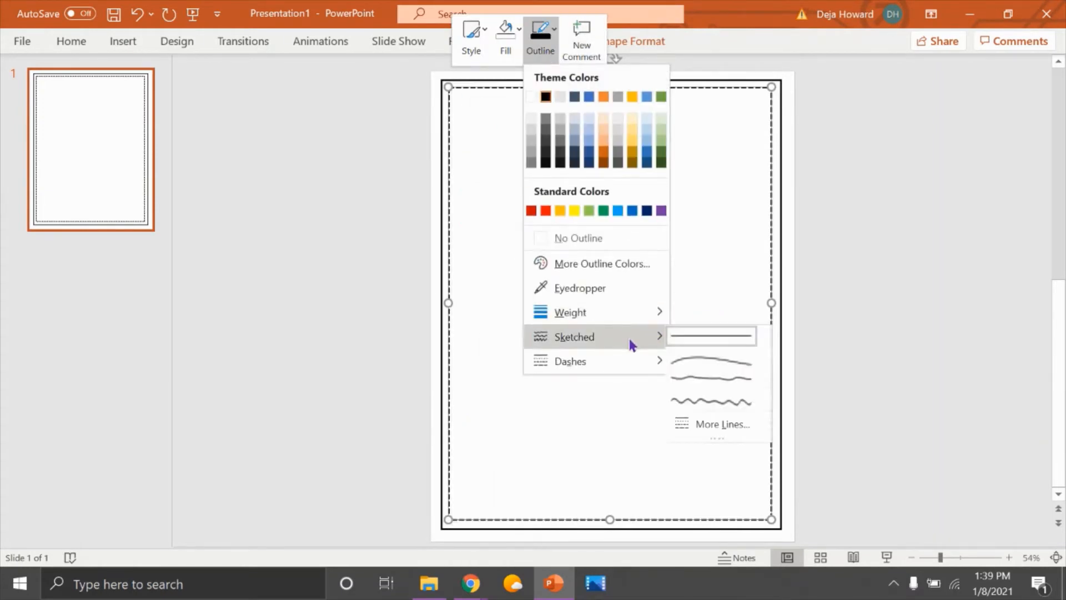
pyautogui.click(740, 387)
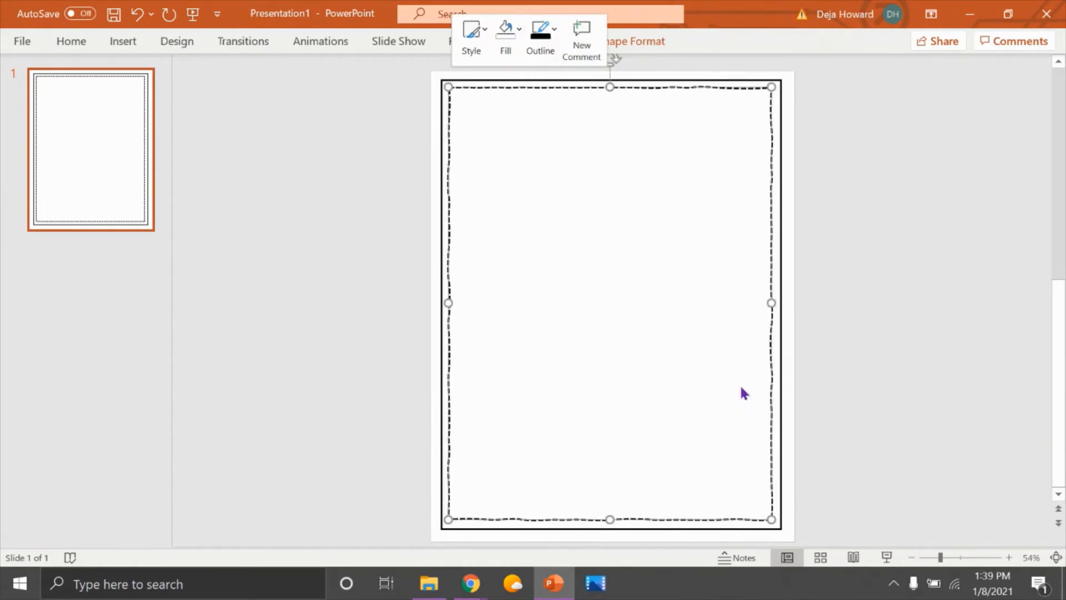
pyautogui.rightClick(934, 387)
pyautogui.click(1026, 222)
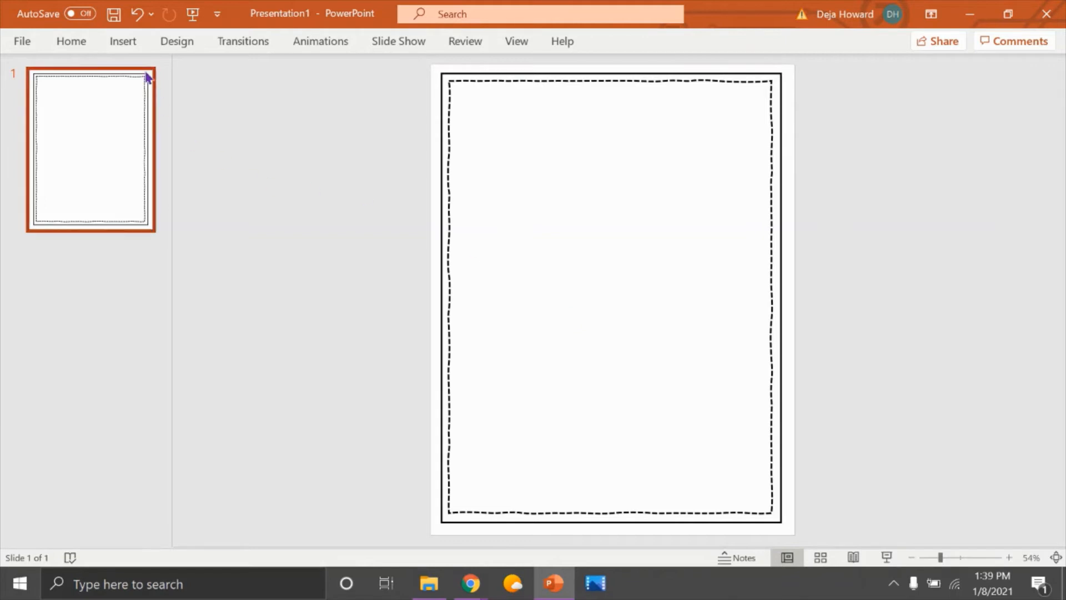
# Step: Insert a wide text box across the top of the page, just inside the dashed border
pyautogui.click(122, 41)
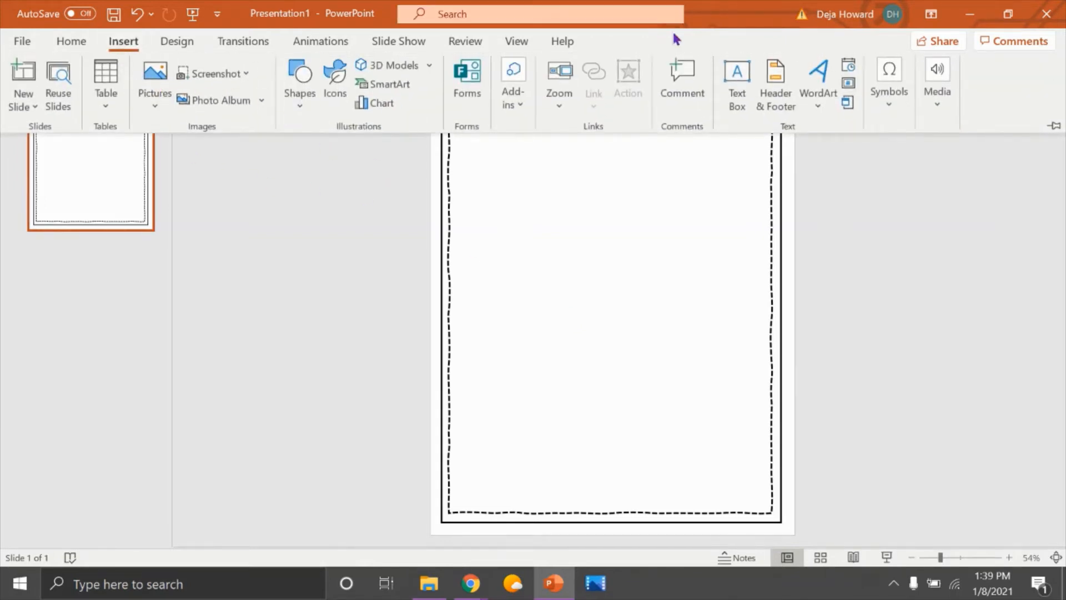
pyautogui.click(741, 108)
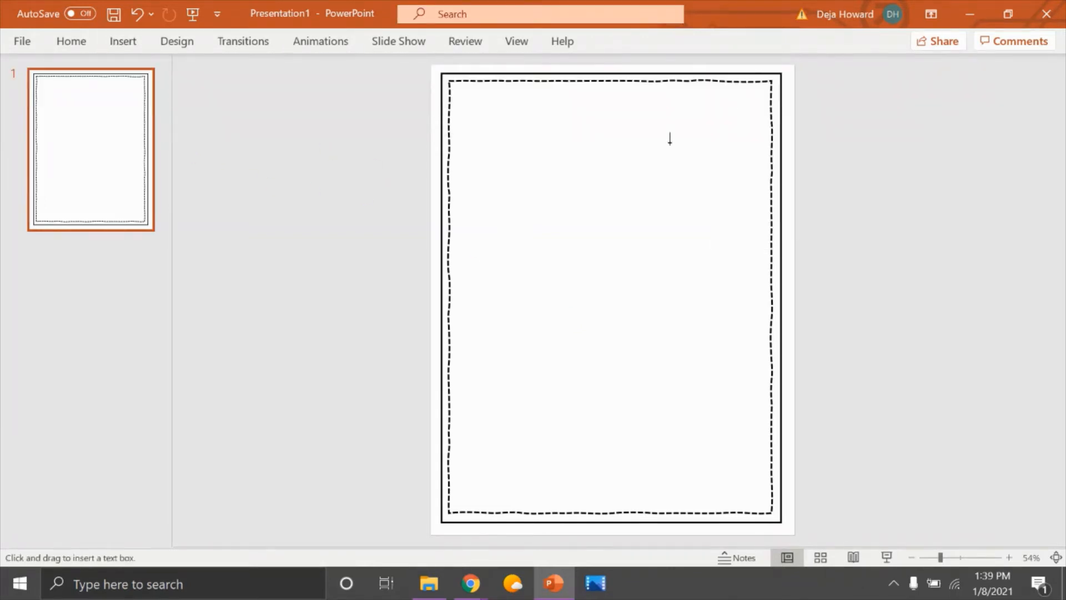
pyautogui.moveTo(459, 101); pyautogui.dragTo(763, 171)
pyautogui.moveTo(695, 102); pyautogui.dragTo(696, 95)
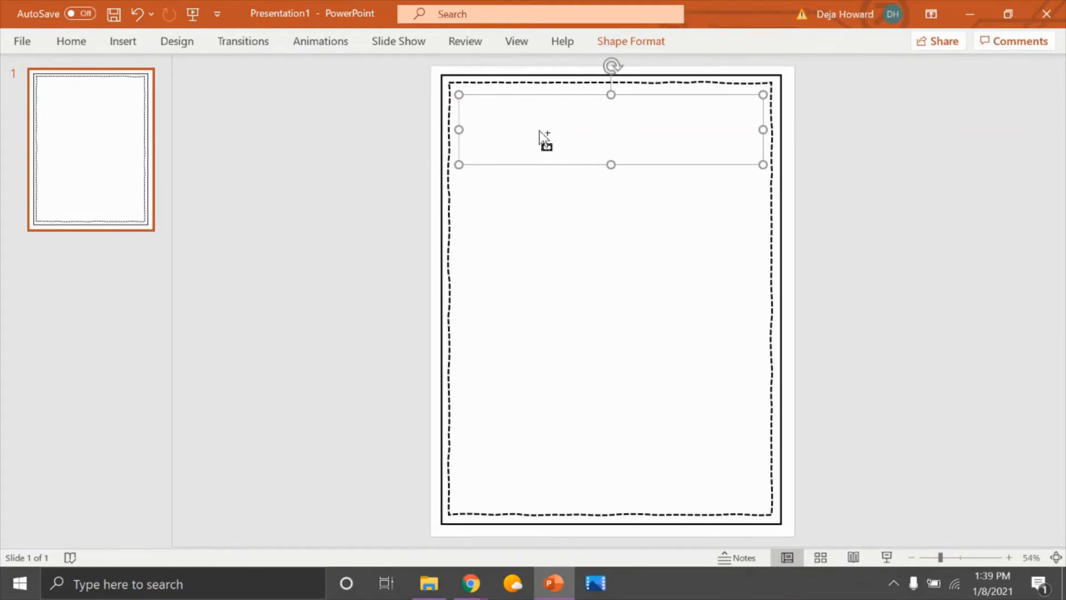
# Step: Enter the title "RTI Tracker" in the text box and centre it
pyautogui.write('R')
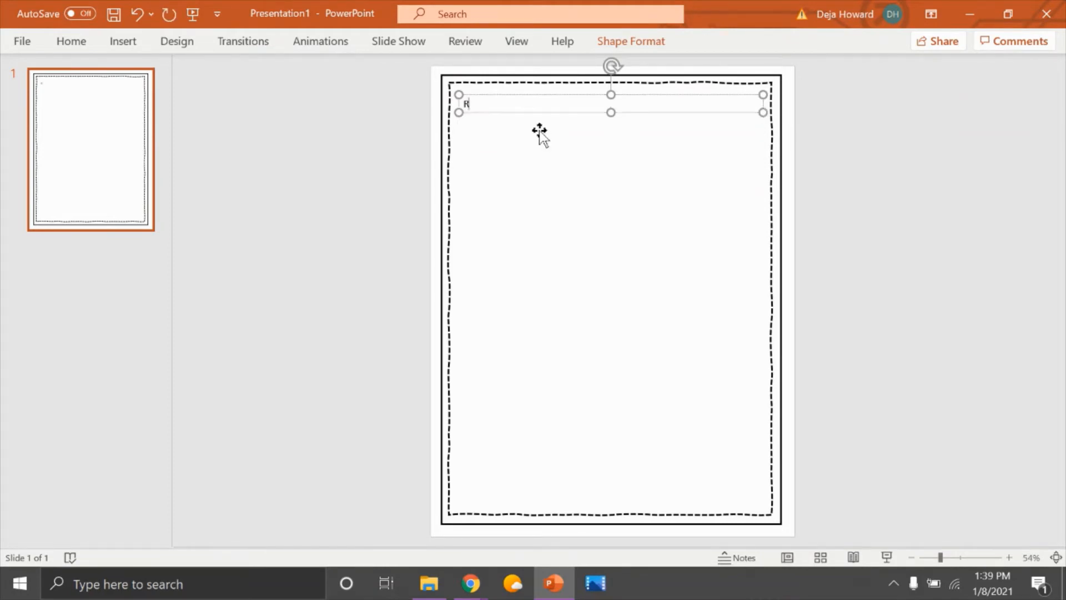
pyautogui.write('TI Tracker')
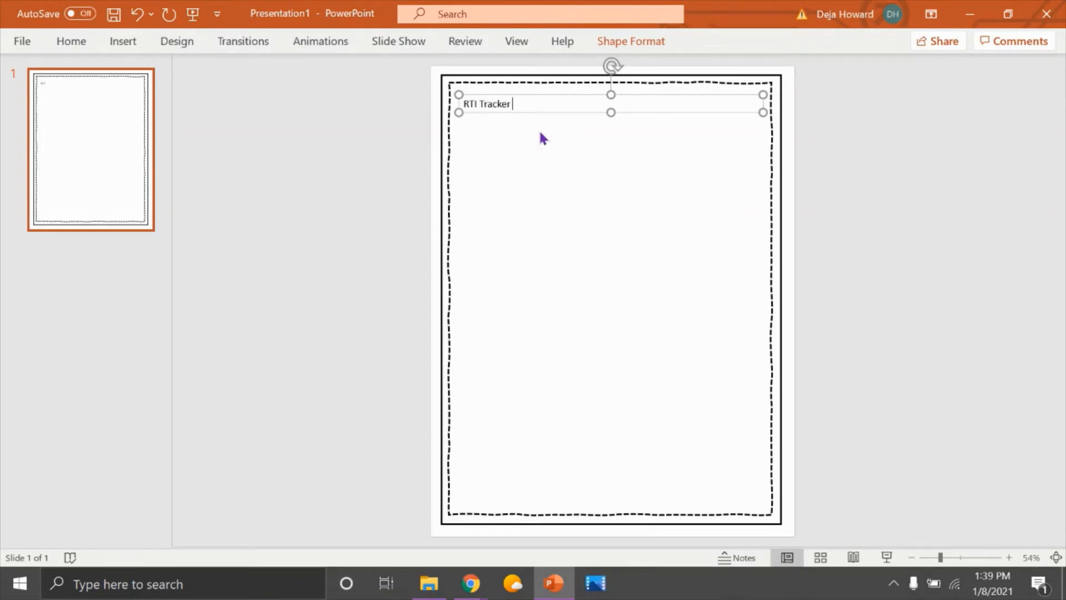
pyautogui.tripleClick(494, 107)
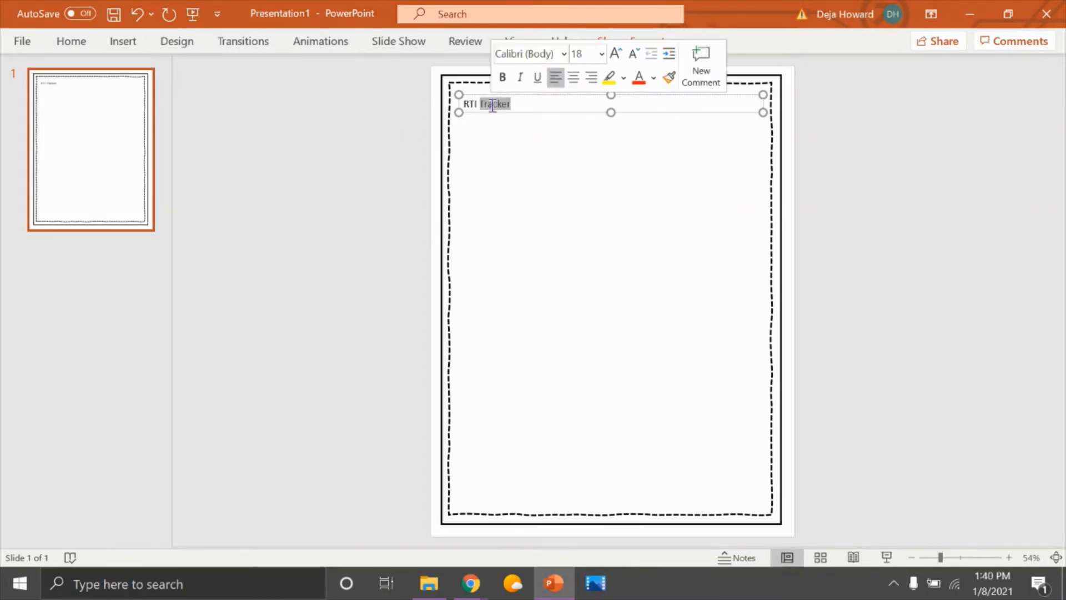
pyautogui.hotkey('ctrl', 'e')
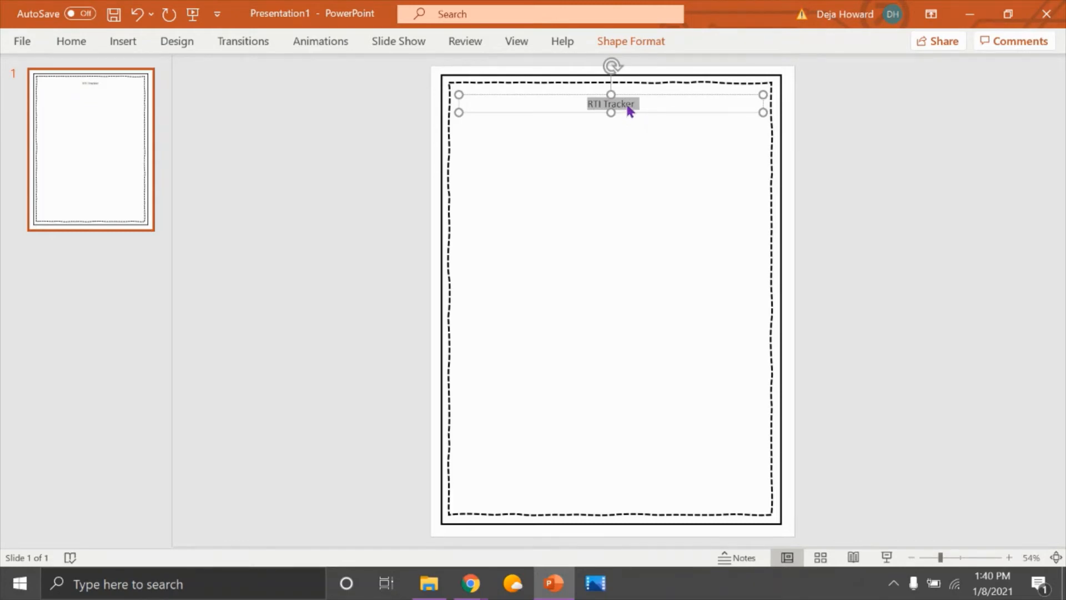
# Step: Try the HelloAntsClose font on the selected RTI Tracker title text
pyautogui.rightClick(629, 110)
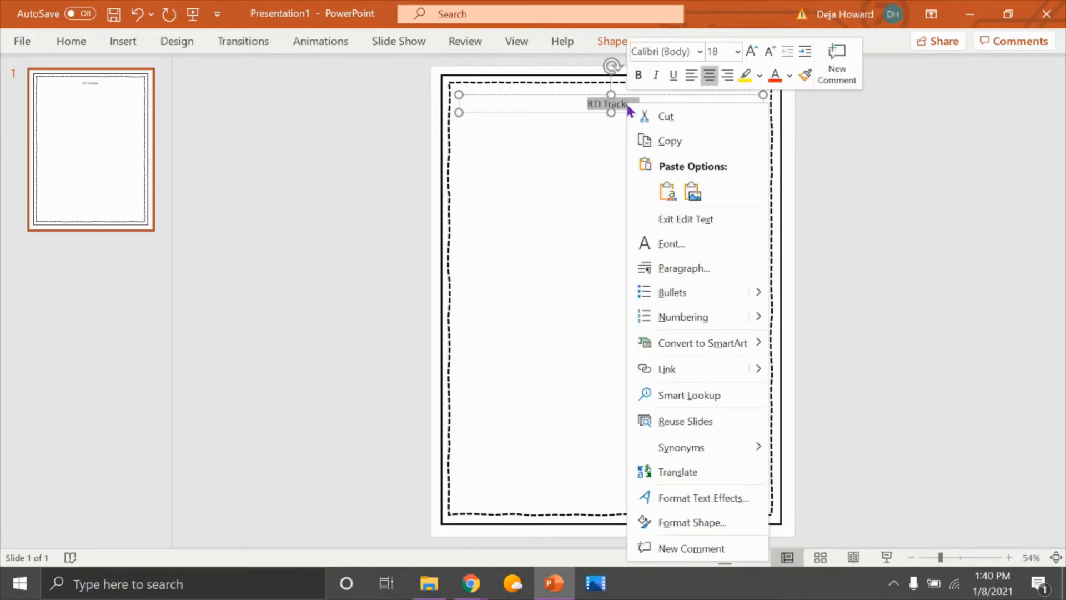
pyautogui.click(699, 53)
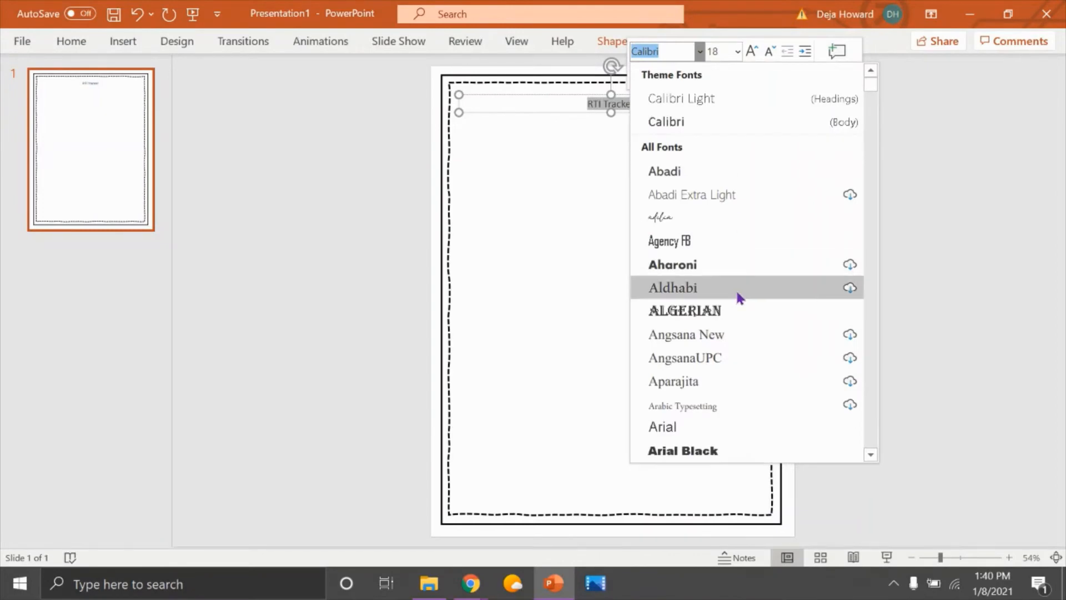
pyautogui.scroll(-15, 738, 297)
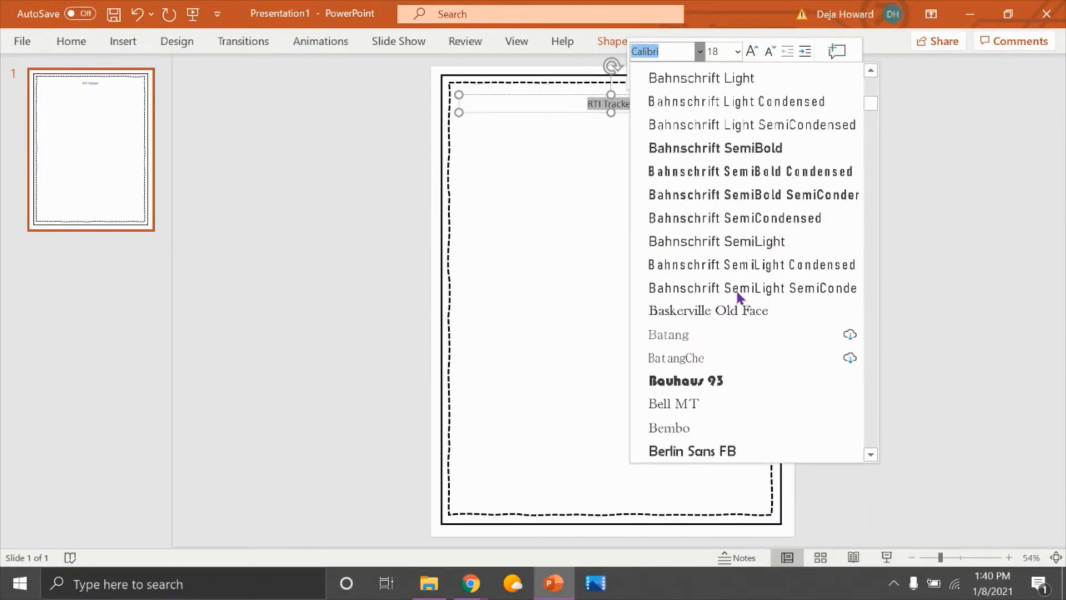
pyautogui.scroll(-20, 738, 293)
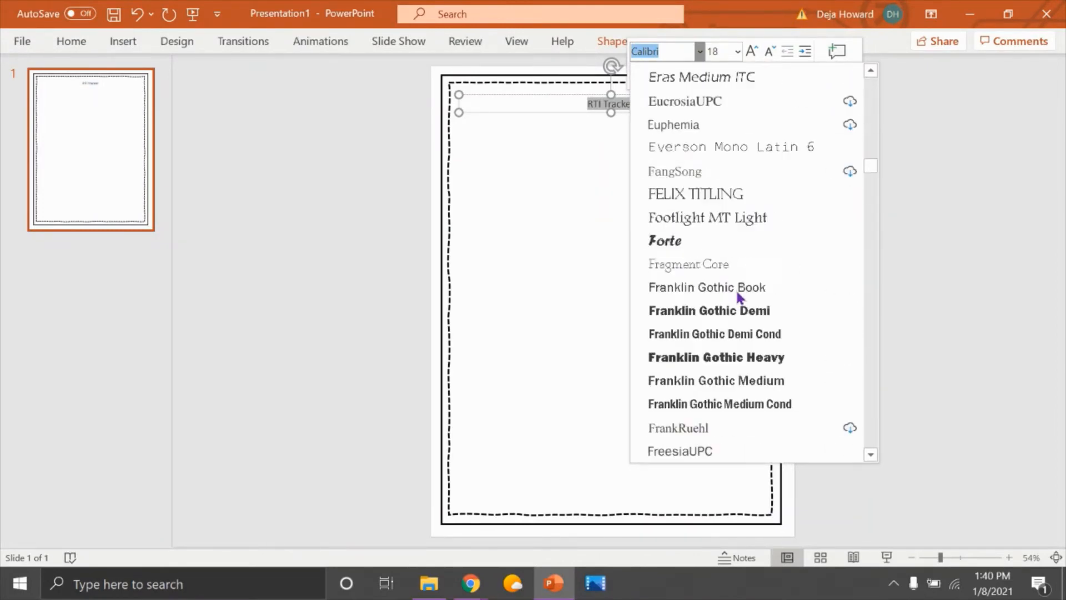
pyautogui.scroll(-12, 735, 289)
pyautogui.scroll(1, 735, 289)
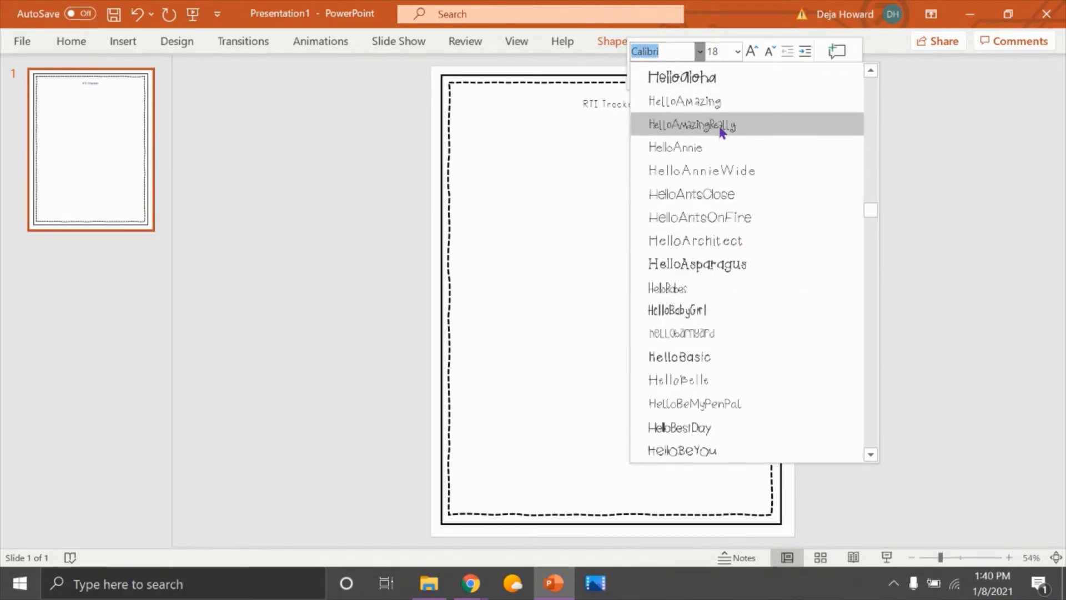
pyautogui.scroll(-3, 761, 237)
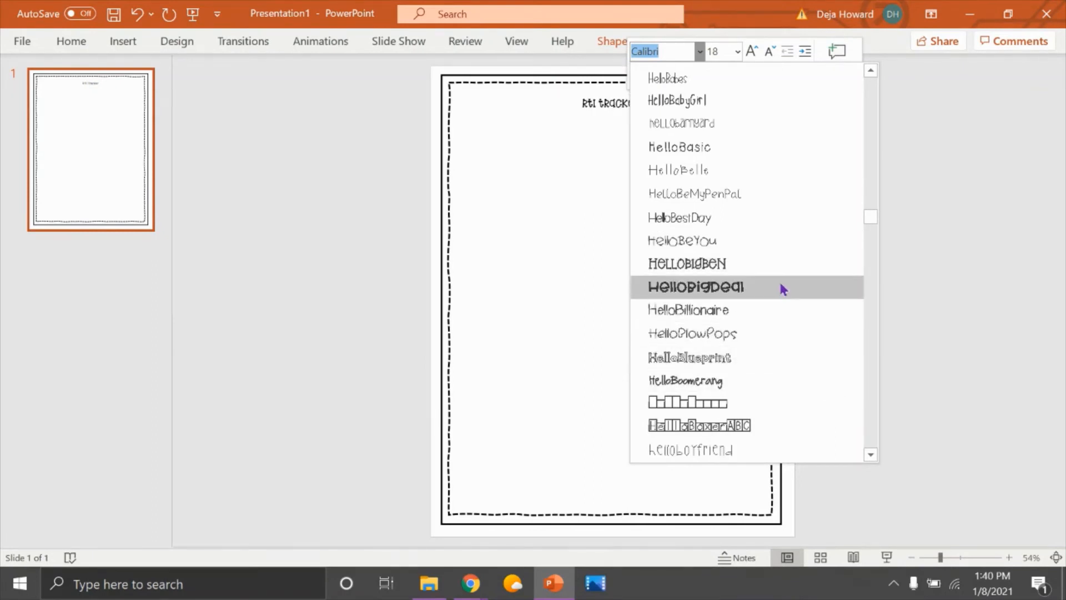
pyautogui.scroll(2, 778, 171)
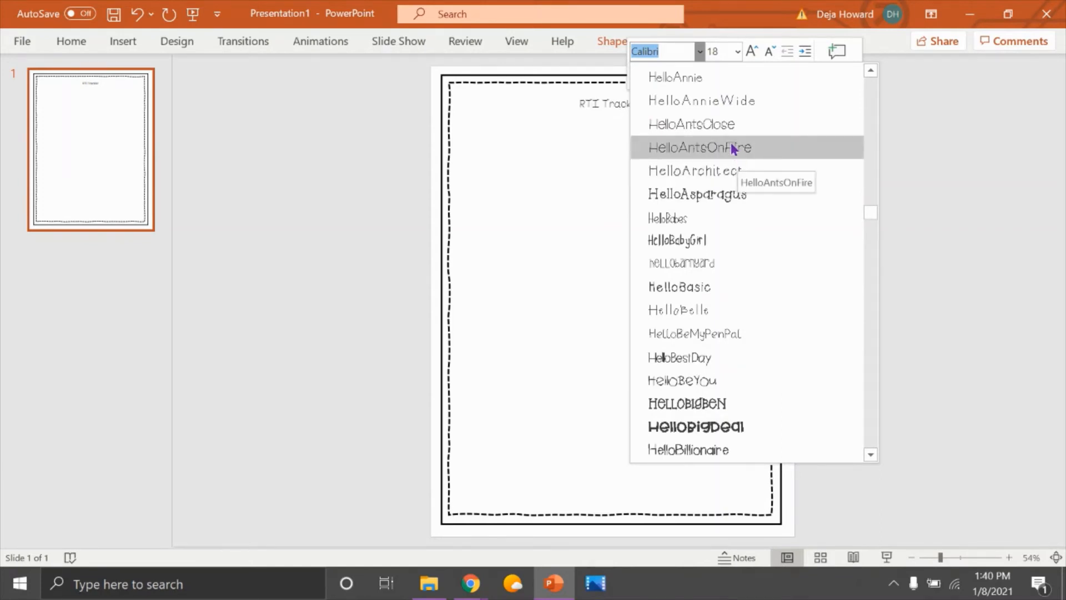
pyautogui.click(710, 128)
# Step: Set the title text's font to HelloAnnie
pyautogui.click(700, 51)
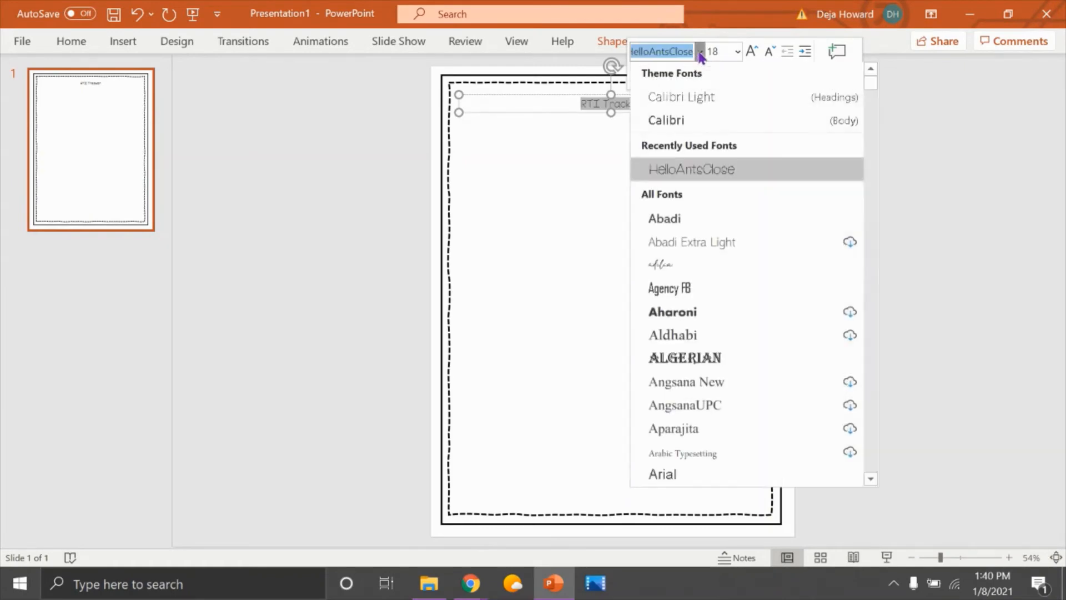
pyautogui.scroll(-10, 728, 457)
pyautogui.scroll(-20, 728, 455)
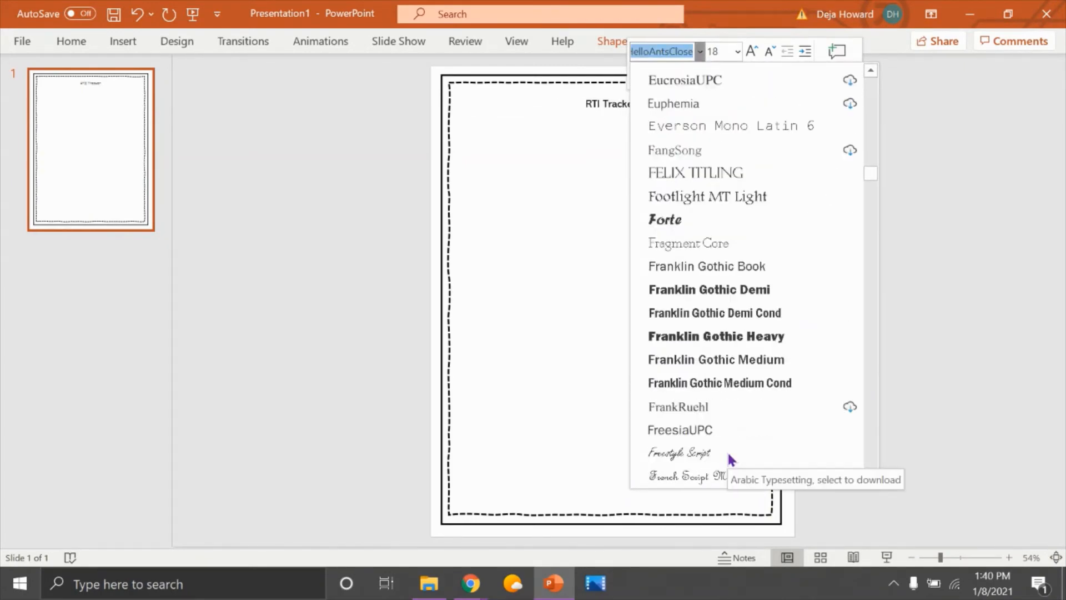
pyautogui.scroll(-3, 731, 459)
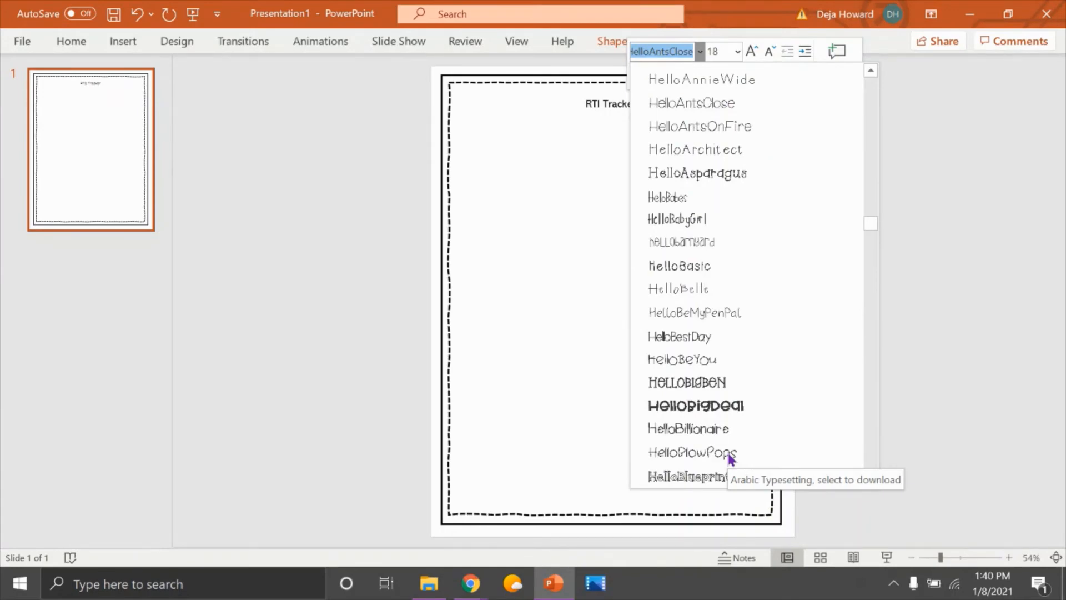
pyautogui.scroll(2, 767, 311)
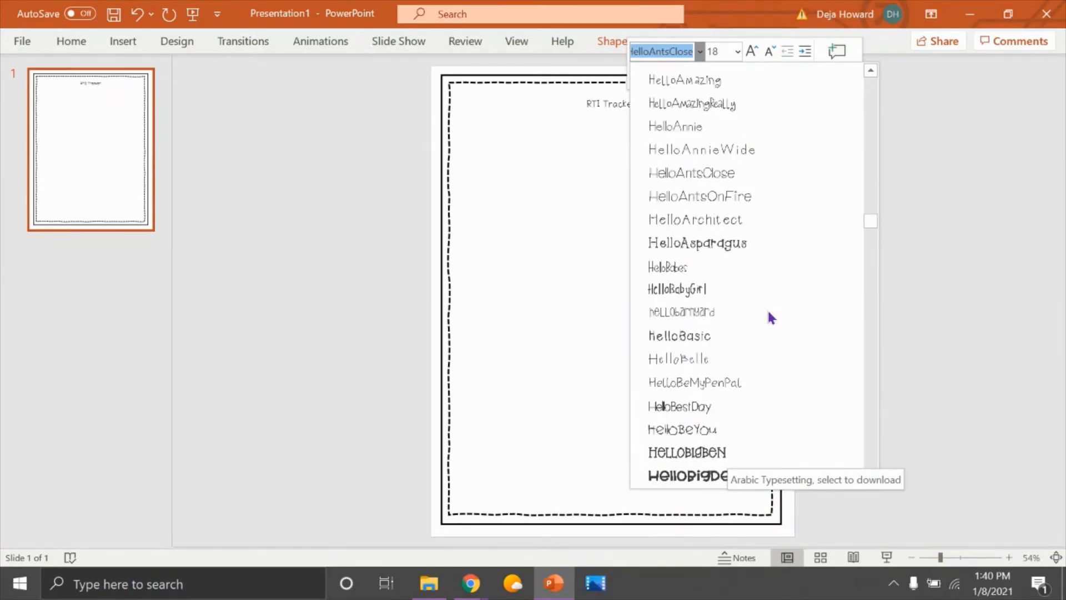
pyautogui.click(730, 197)
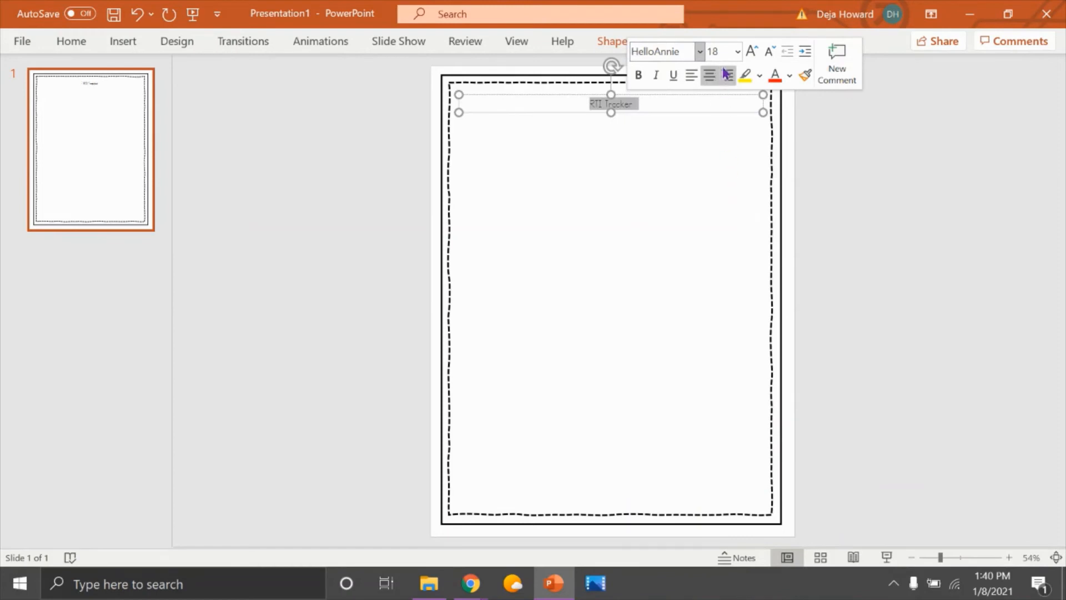
# Step: Enlarge the title text to 48 pt
pyautogui.click(750, 52)
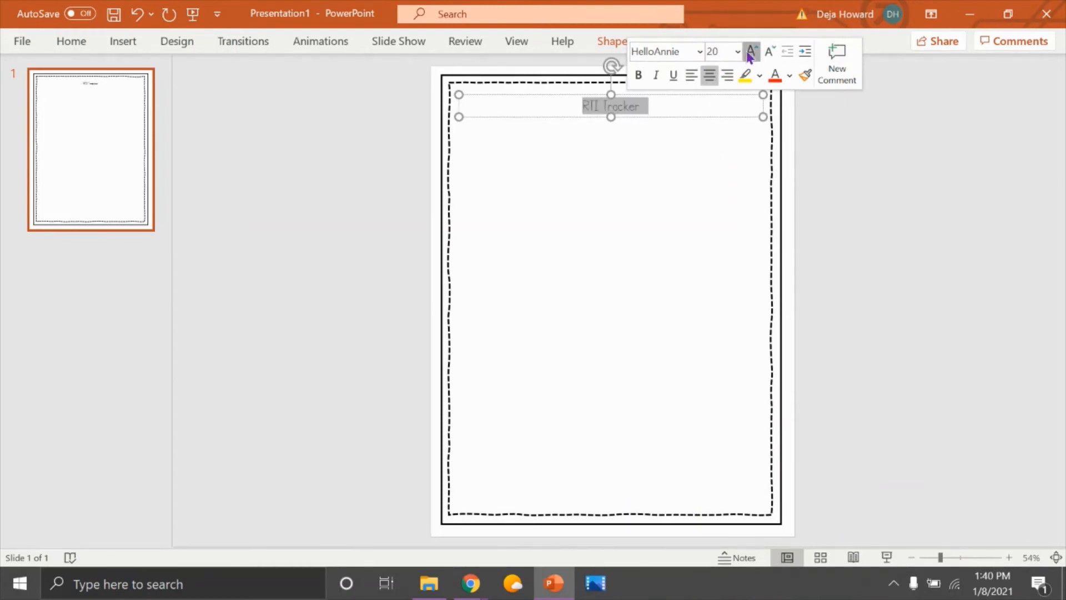
pyautogui.click(750, 53)
pyautogui.click(750, 53)
pyautogui.click(750, 53)
pyautogui.click(750, 53)
pyautogui.click(750, 53)
pyautogui.click(750, 53)
pyautogui.click(750, 53)
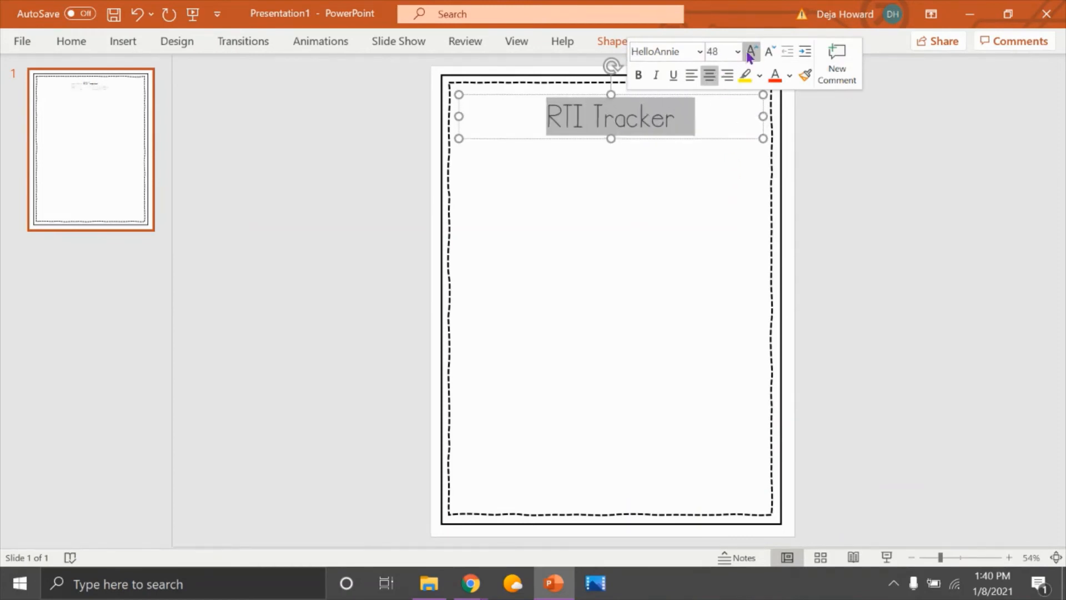
# Step: Position the title text box horizontally centred on the page, just below the upper dashed border
pyautogui.click(700, 136)
pyautogui.click(702, 129)
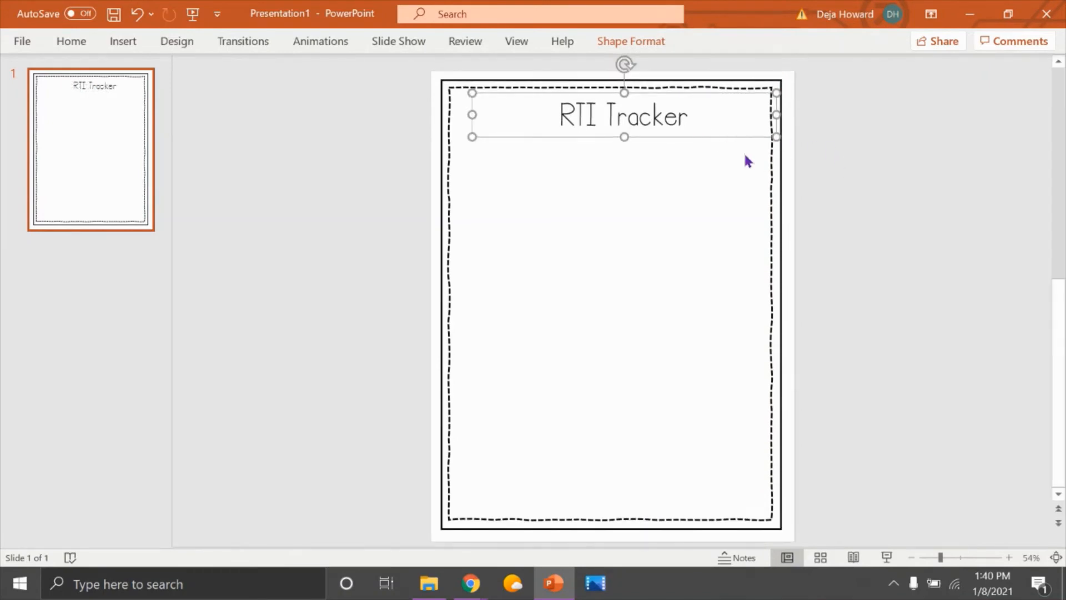
pyautogui.moveTo(721, 140); pyautogui.dragTo(711, 134)
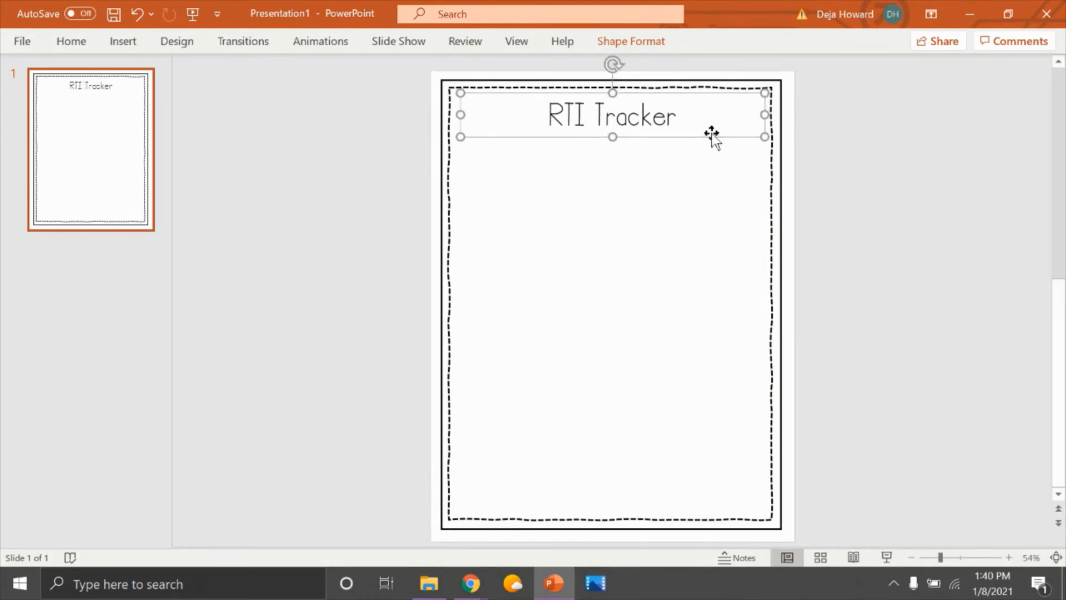
# Step: Add a period after each letter of the abbreviation so the title reads "R.T.I. Tracker"
pyautogui.click(565, 116)
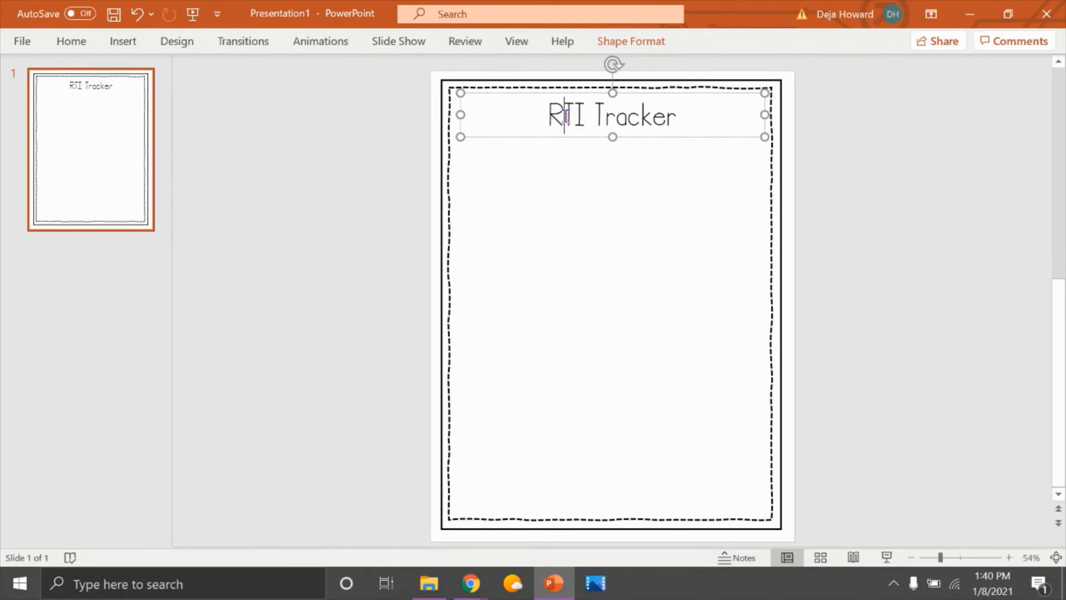
pyautogui.write('.')
pyautogui.press('Right')
pyautogui.write('.')
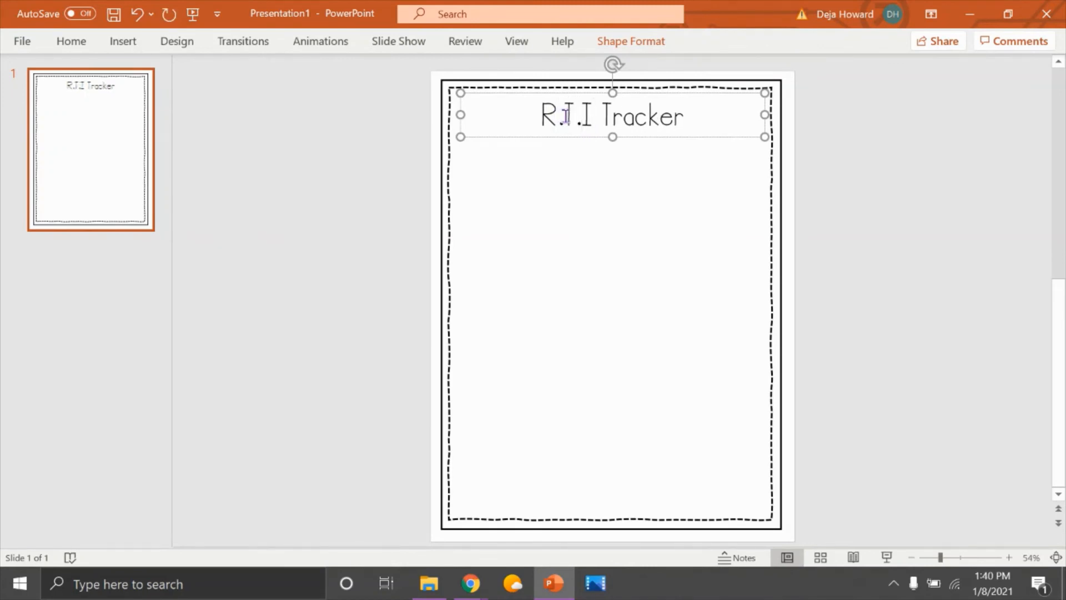
pyautogui.press('Right')
pyautogui.write('.')
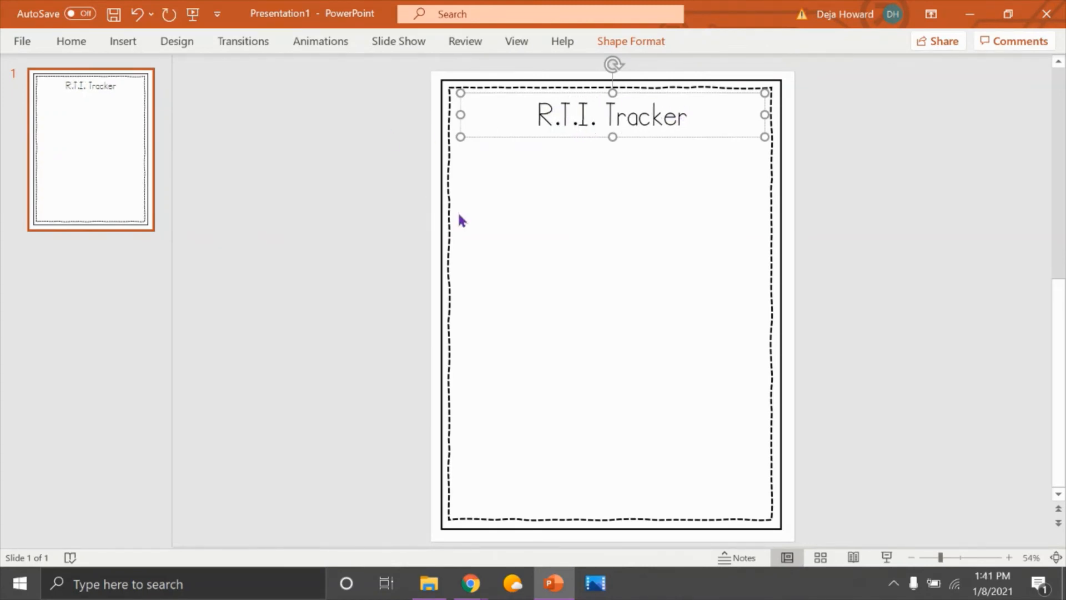
# Step: Duplicate the solid outer border rectangle
pyautogui.click(442, 203)
pyautogui.hotkey('ctrl', 'c')
pyautogui.hotkey('ctrl', 'v')
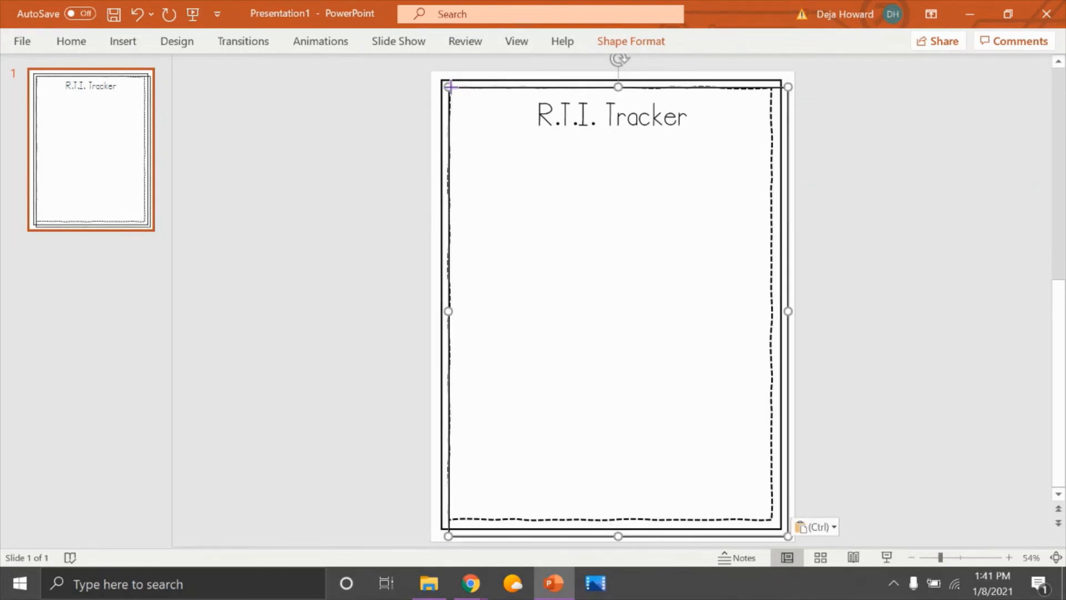
# Step: Shrink the copied rectangle to the title text box's size so it frames the title inside the dashed border, and deselect it
pyautogui.moveTo(458, 89); pyautogui.dragTo(455, 90)
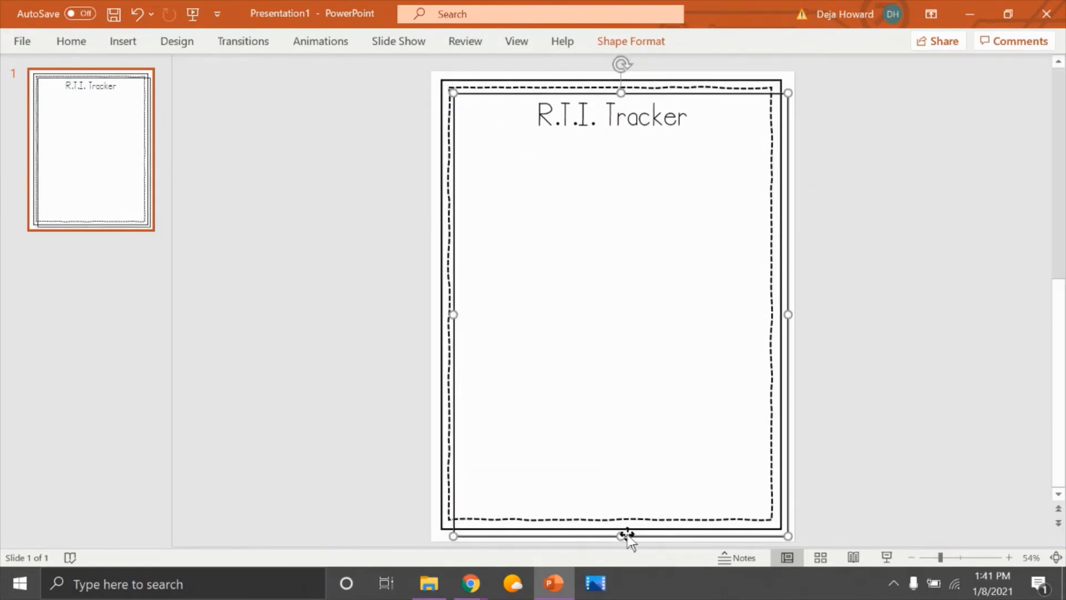
pyautogui.moveTo(625, 537); pyautogui.dragTo(653, 133)
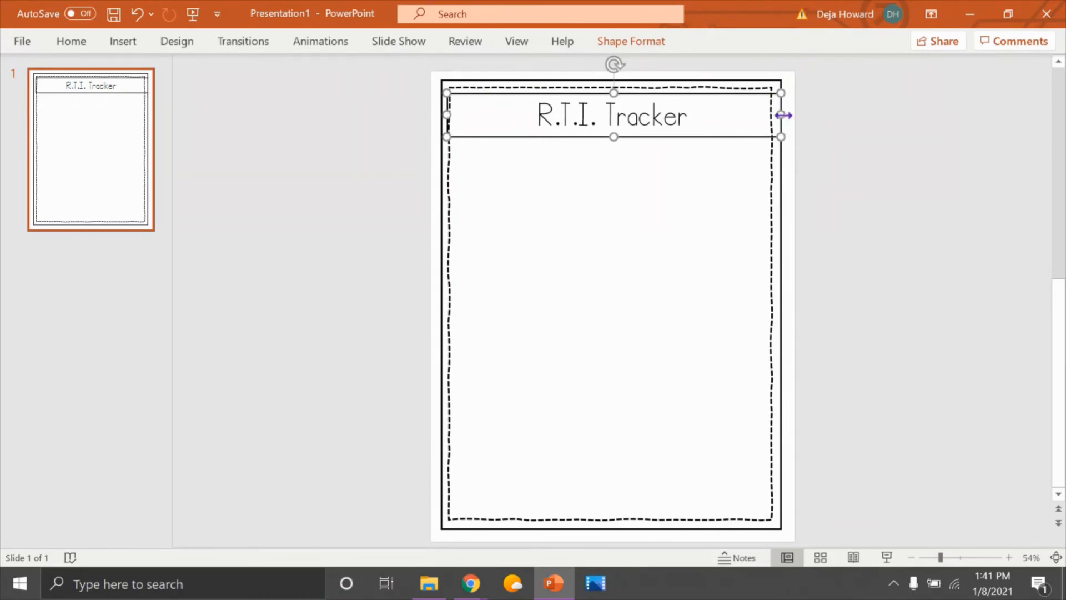
pyautogui.moveTo(780, 113); pyautogui.dragTo(761, 120)
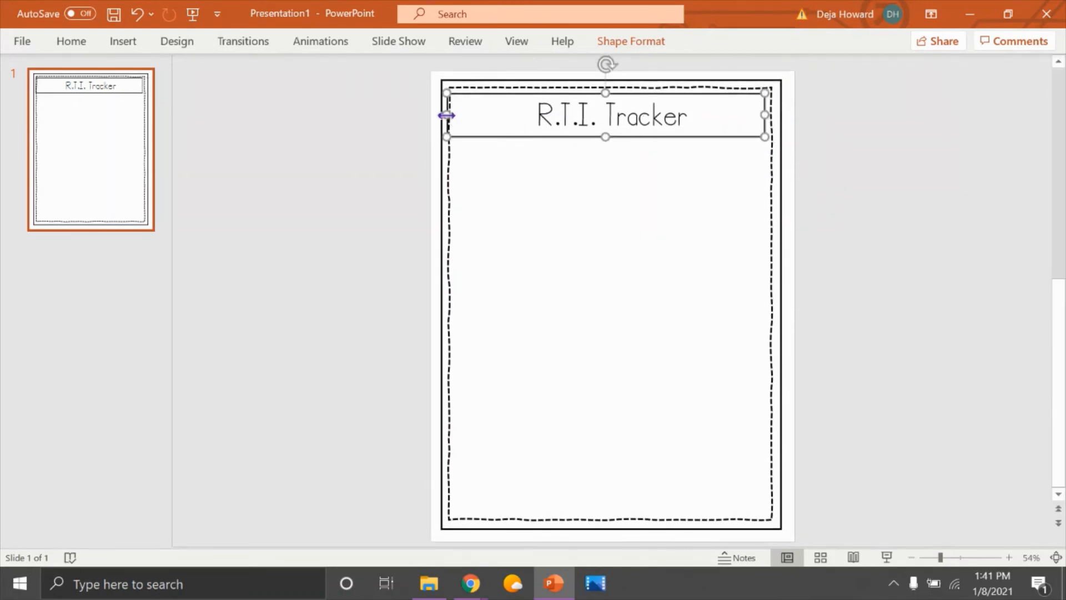
pyautogui.moveTo(447, 114)
pyautogui.mouseDown()
pyautogui.moveTo(465, 121)
pyautogui.moveTo(459, 105)
pyautogui.moveTo(461, 117)
pyautogui.mouseUp()
pyautogui.click(840, 236)
pyautogui.click(947, 238)
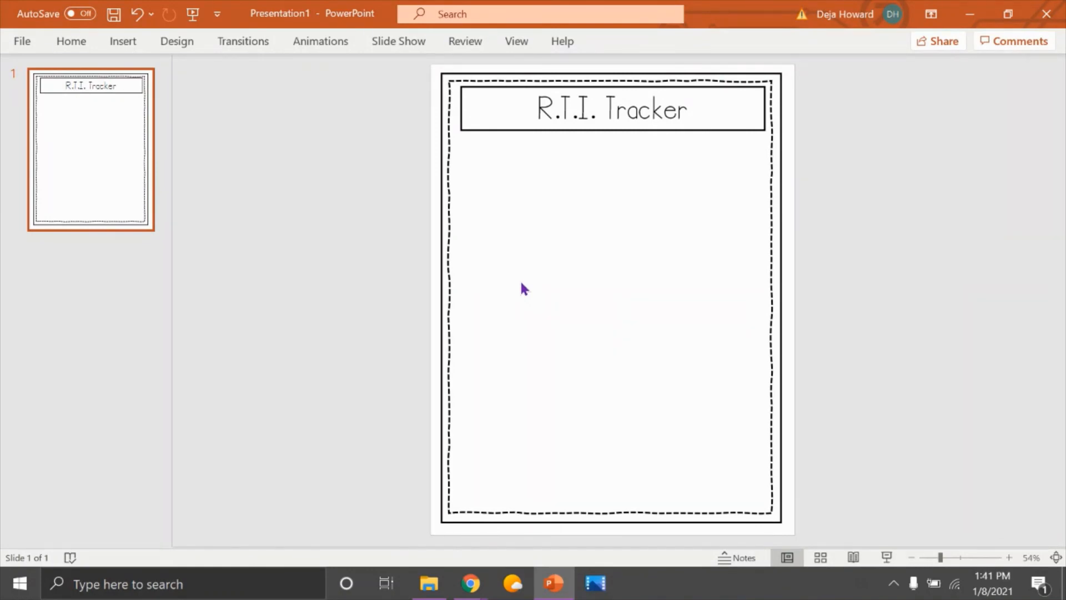
pyautogui.rightClick(461, 122)
pyautogui.click(555, 35)
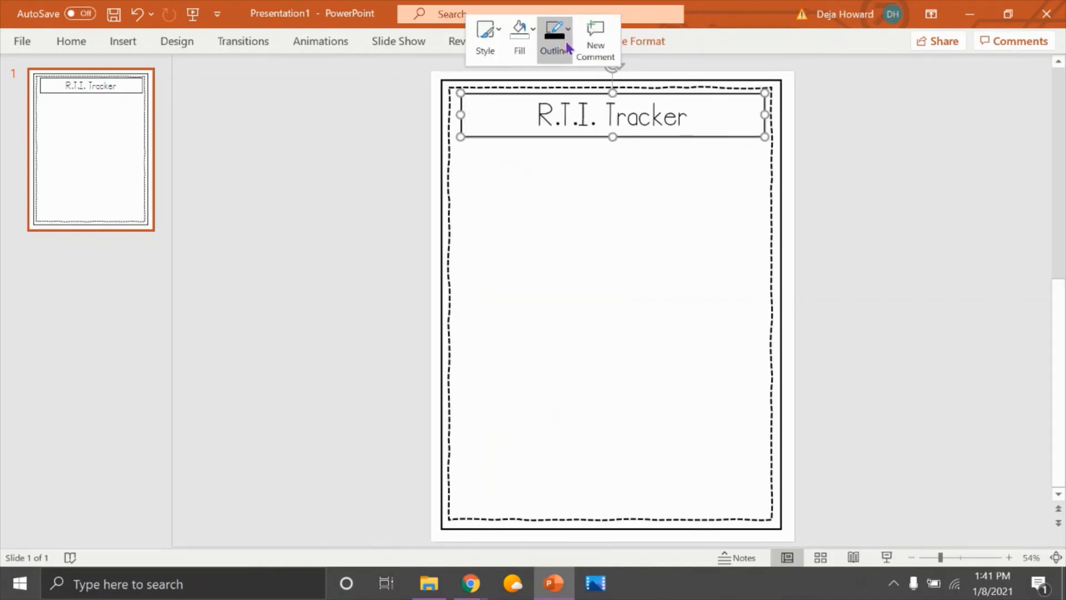
pyautogui.click(840, 260)
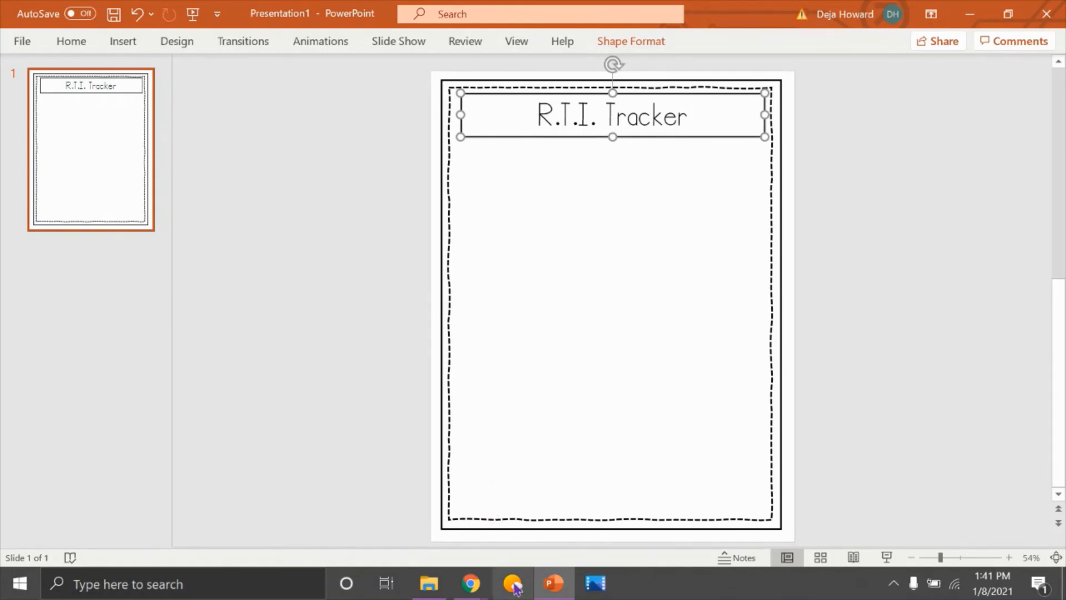
# Step: Switch to the Chrome window showing the Loom Personal Library
pyautogui.moveTo(482, 591)
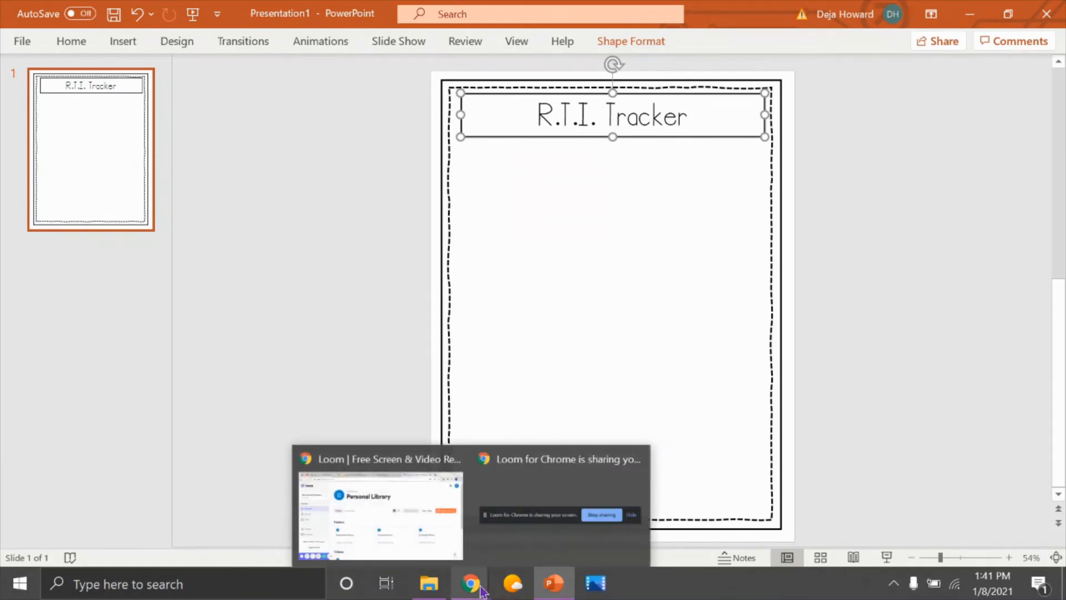
pyautogui.click(510, 549)
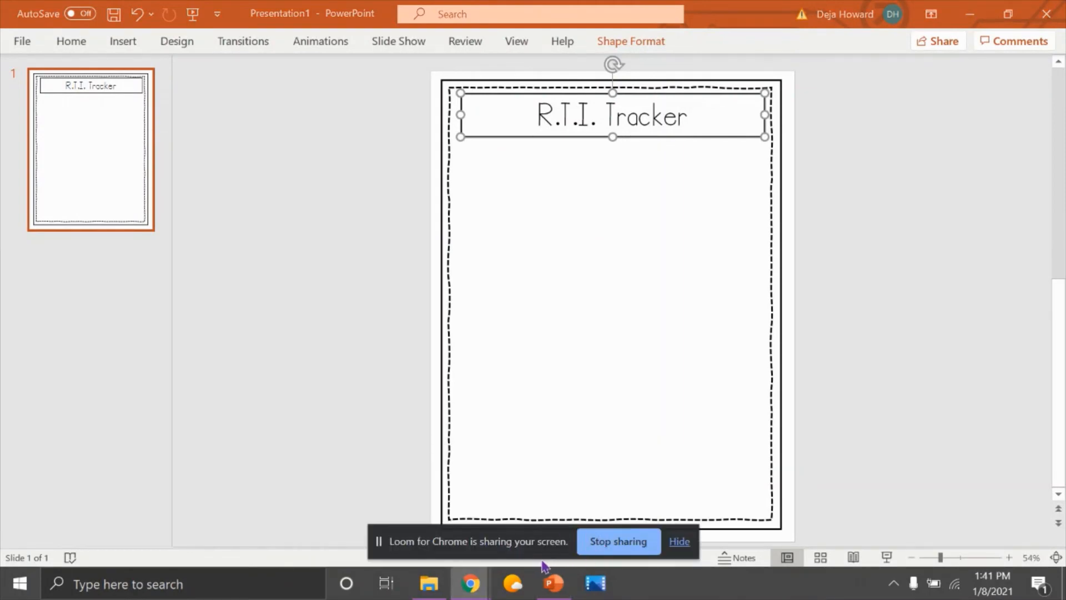
pyautogui.click(454, 584)
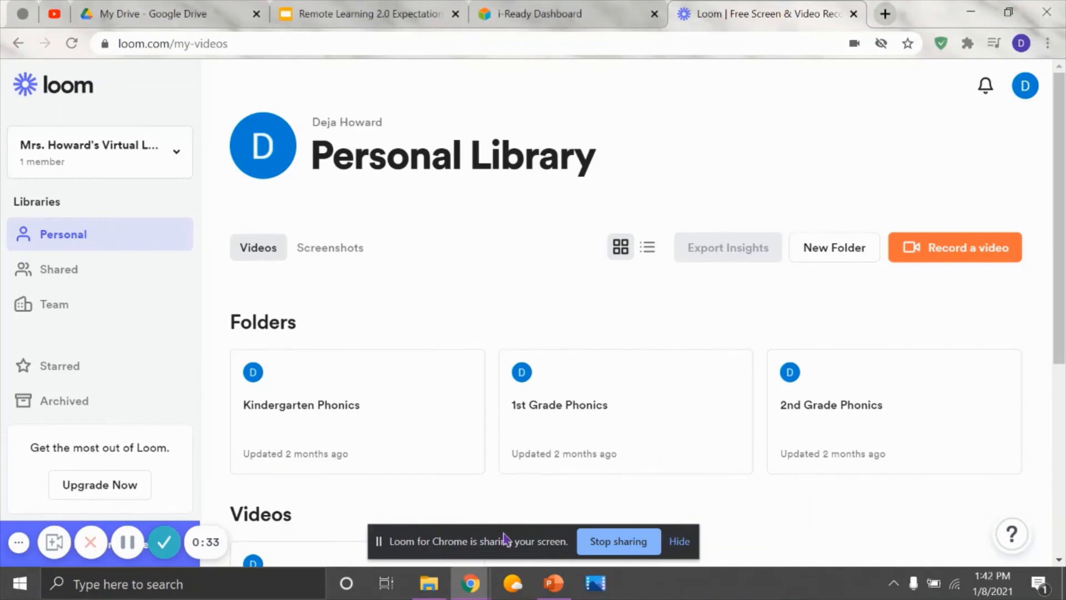